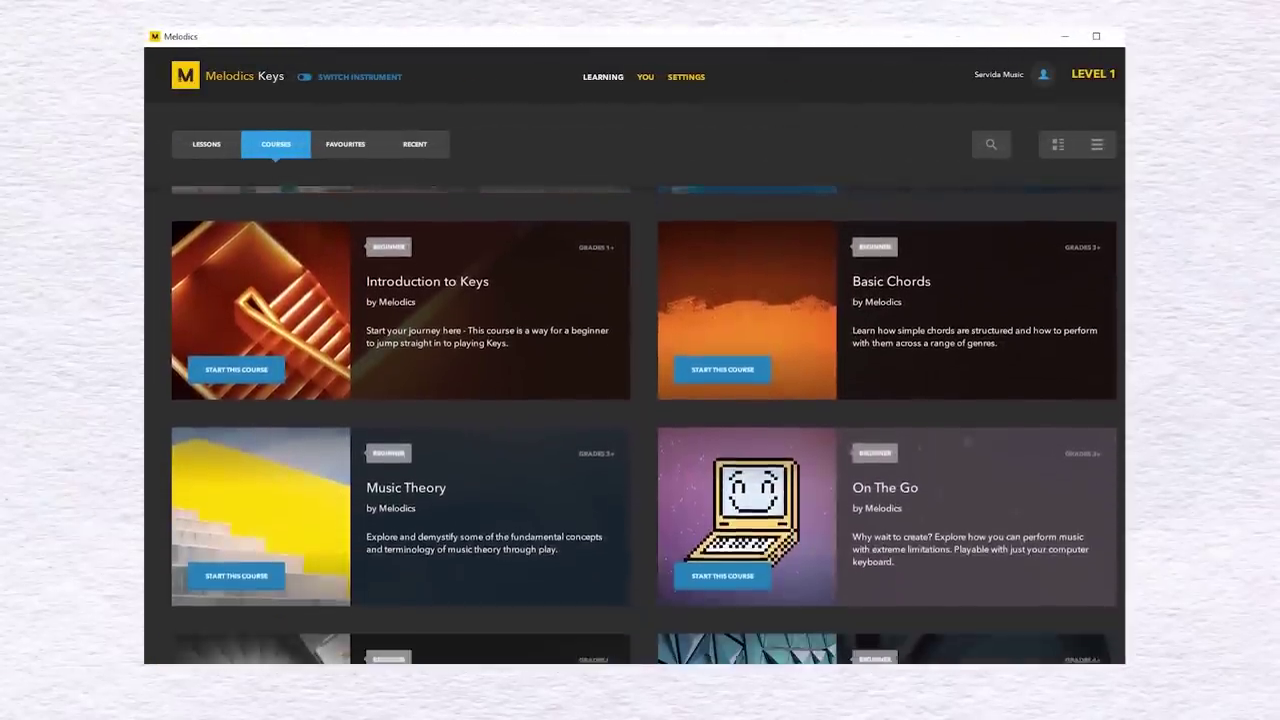
scroll(1078, 344, down, 5)
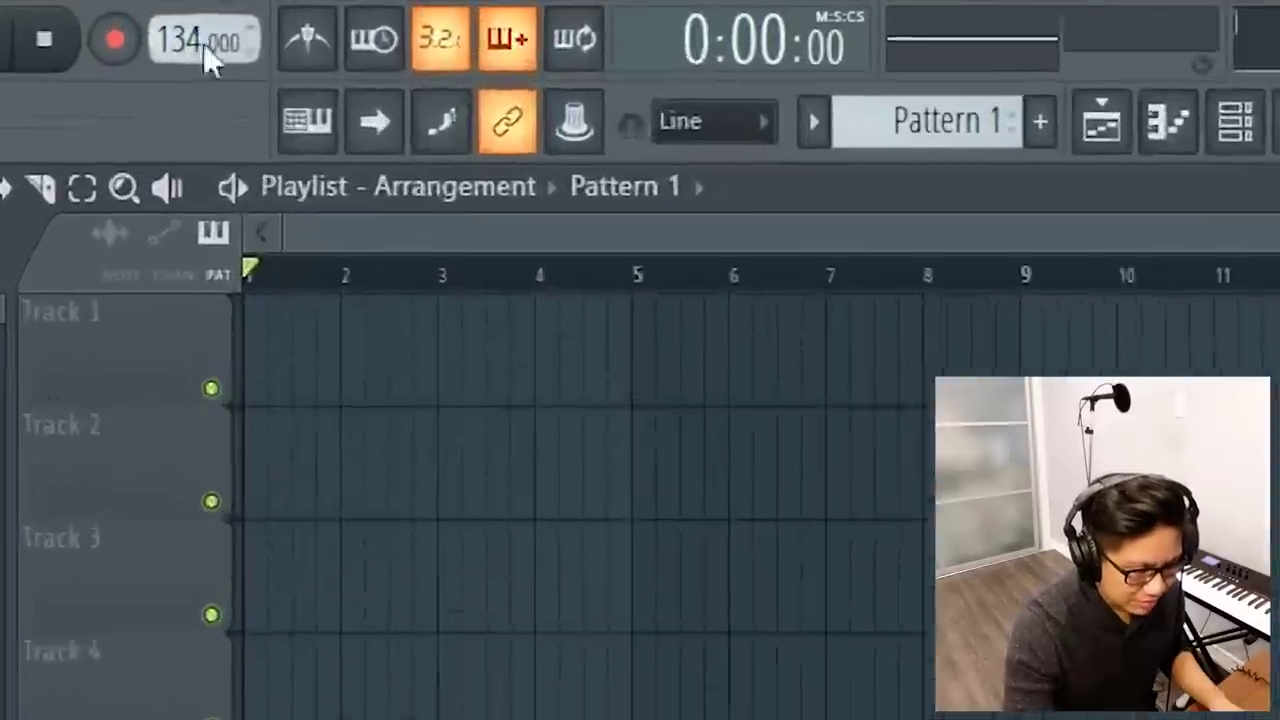
Tap in the project tempo, about 150 BPM, with the Tempo tapper, and close the tapper.
right_click(334, 18)
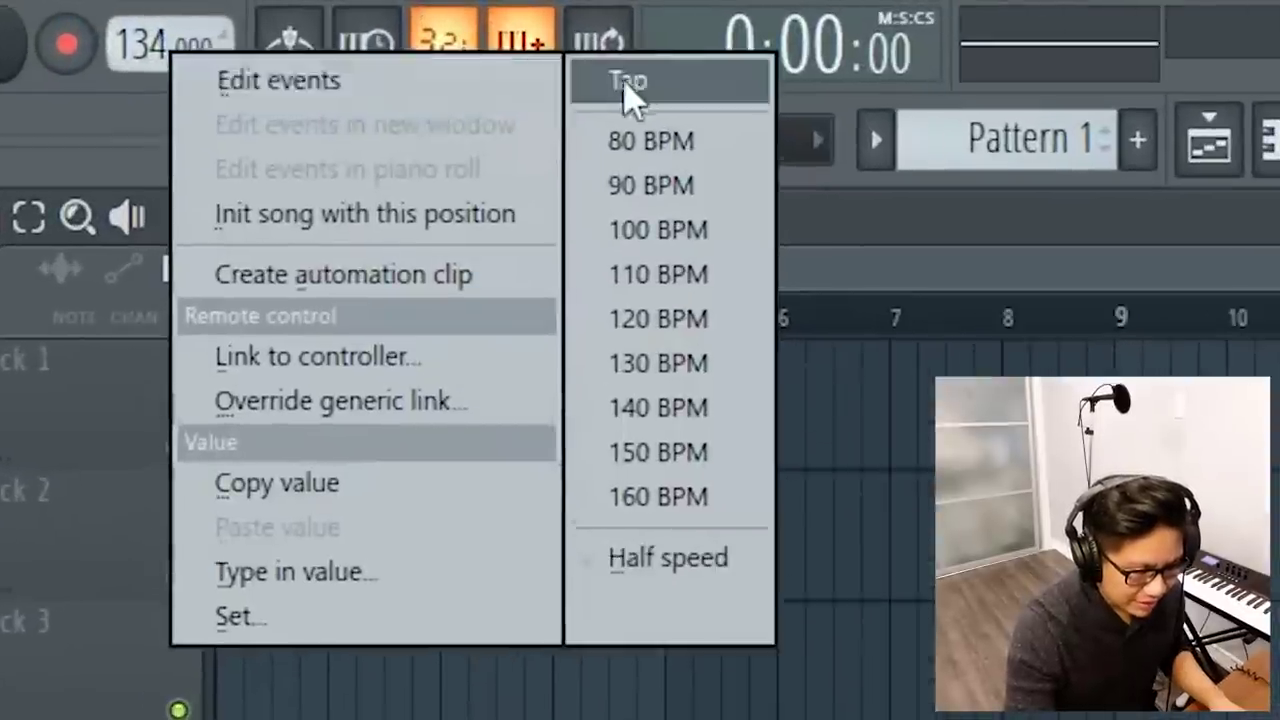
click(628, 84)
click(712, 258)
click(712, 258)
click(714, 257)
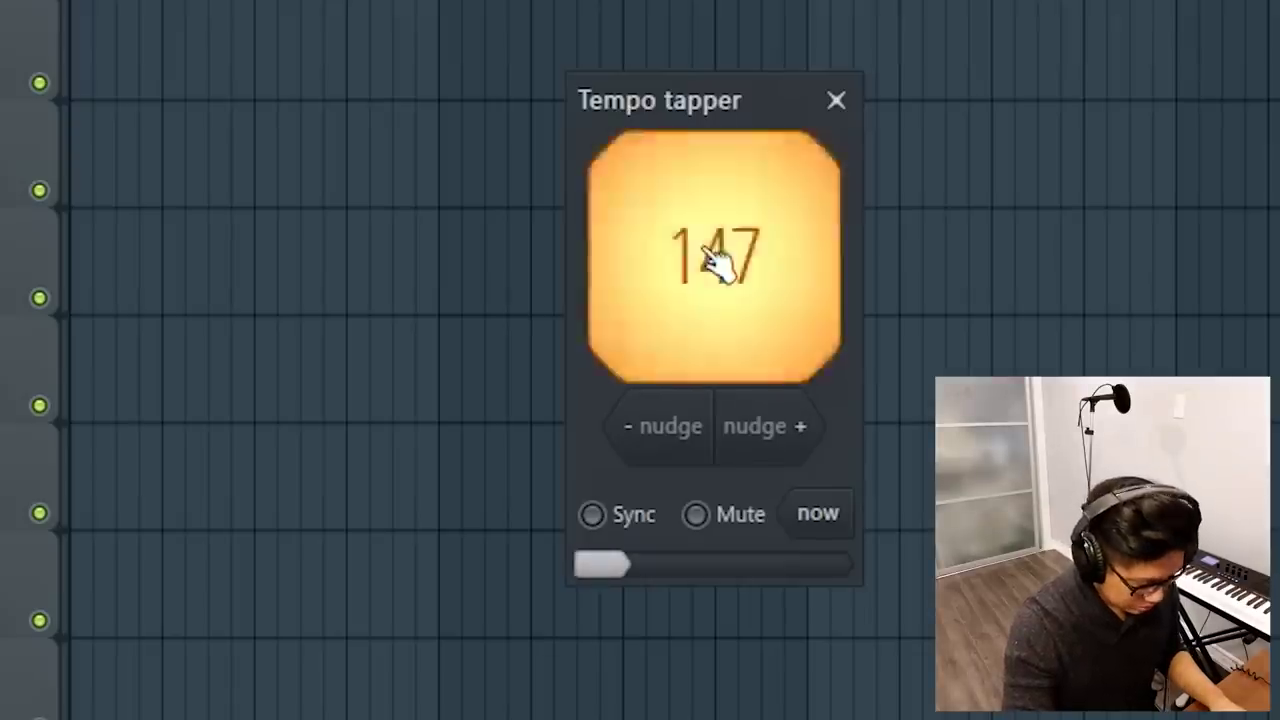
click(716, 257)
click(836, 100)
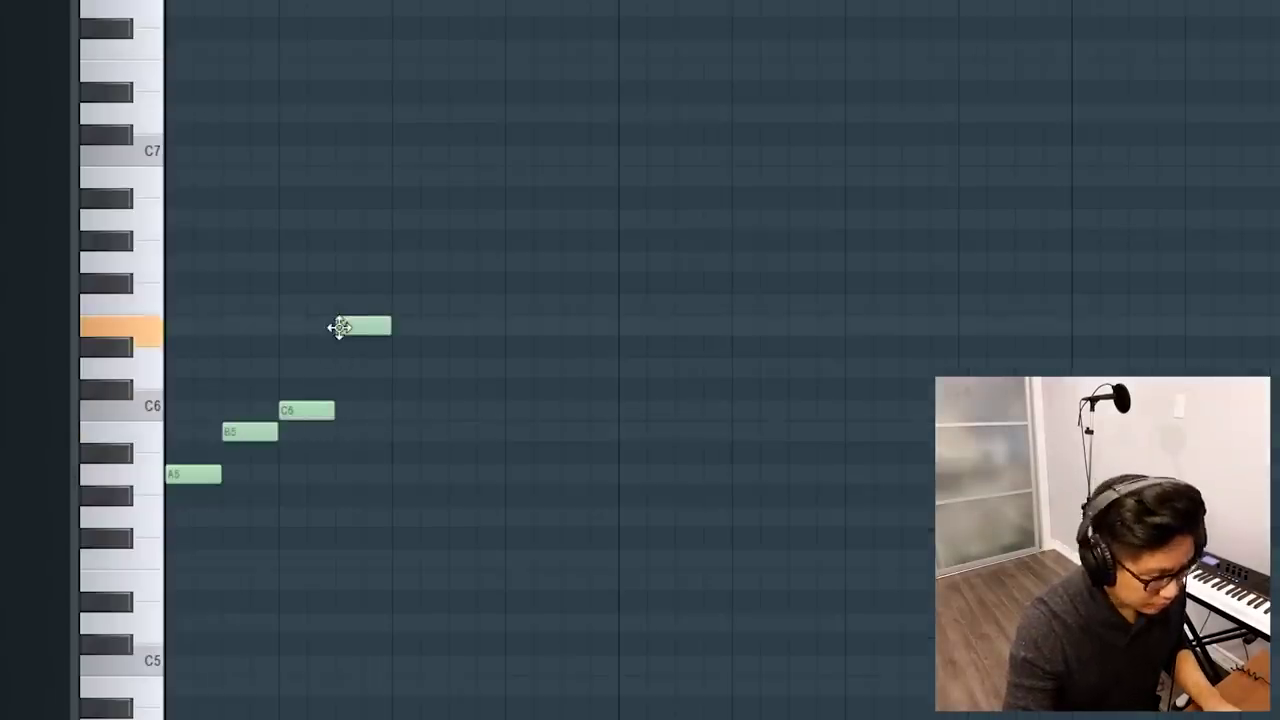
Move the E6 melody note half a beat later and add a two-beat B6 half a beat after it ends.
key(space)
key(space)
drag(354, 330, 407, 336)
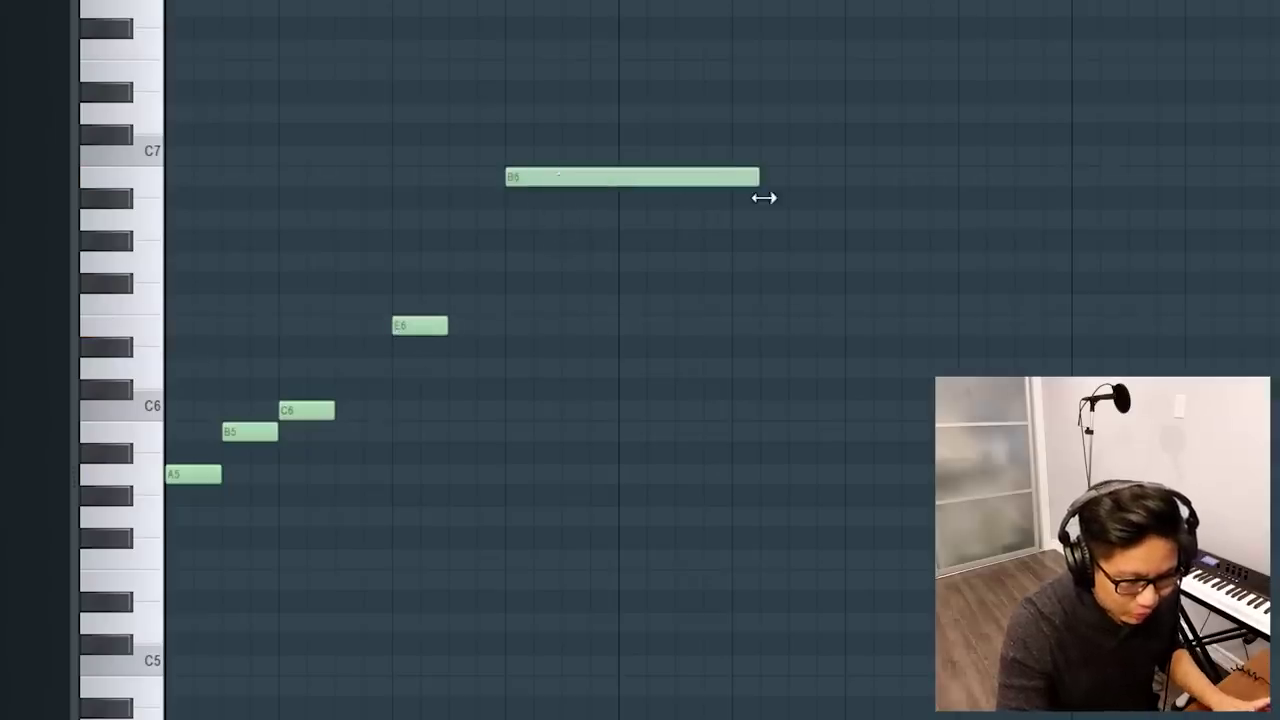
key(space)
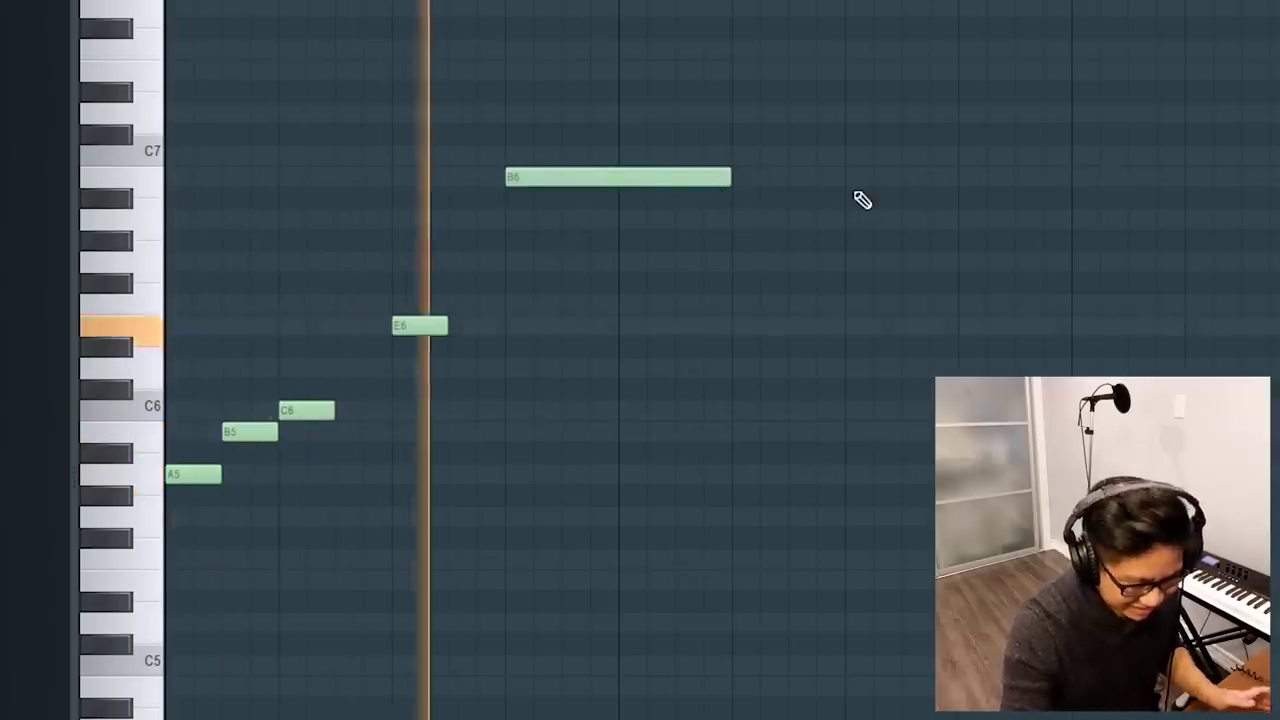
Complete the melody with half-beat C7 and B6 notes followed by one-beat G6 and E6 notes.
key(space)
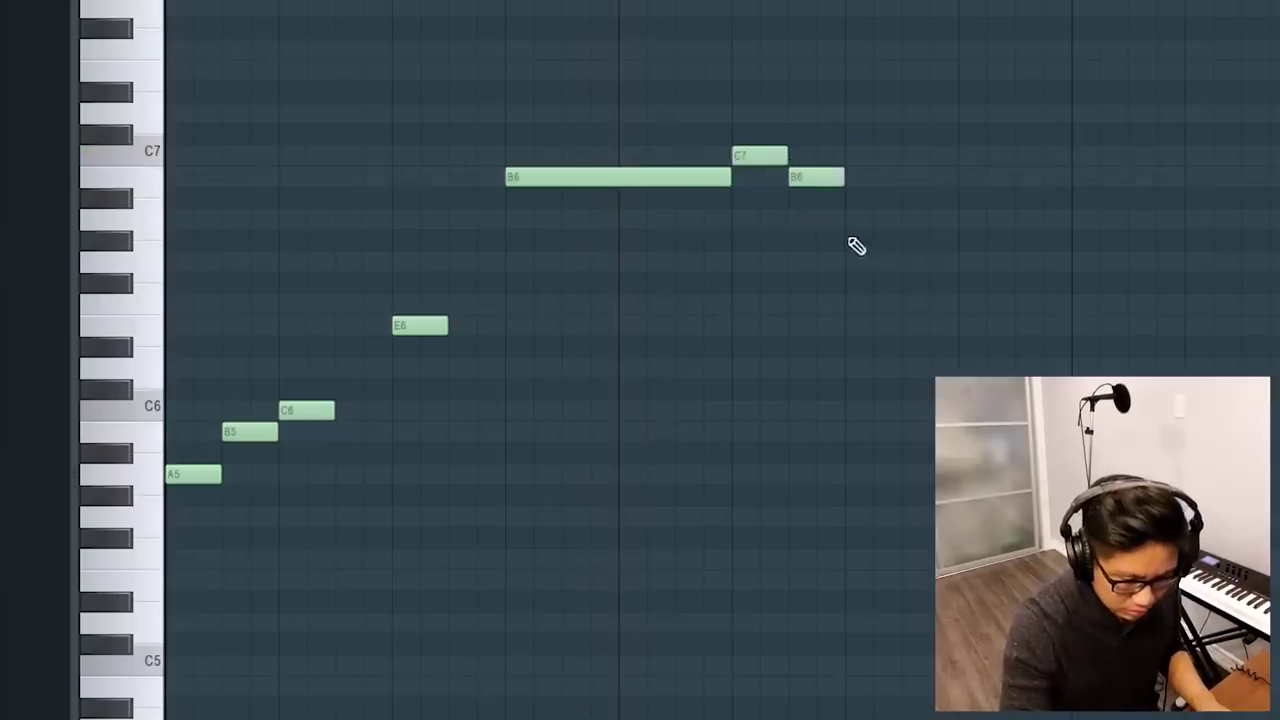
key(space)
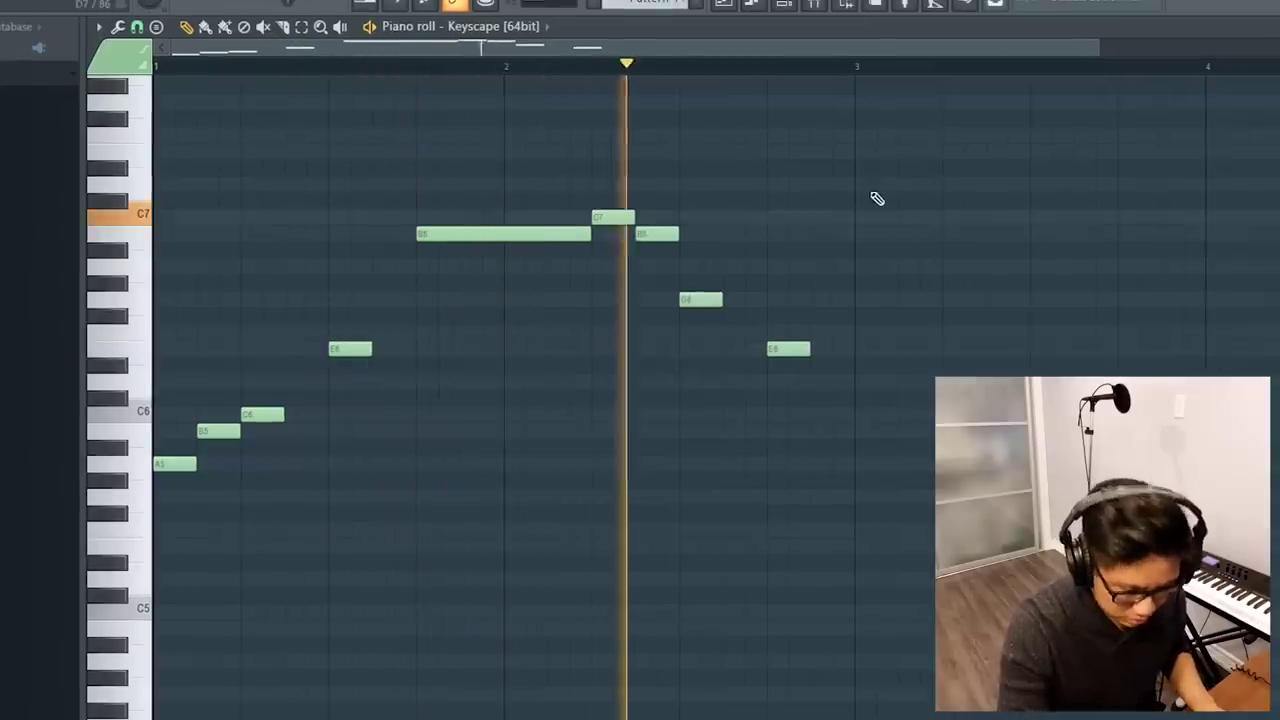
key(space)
drag(841, 420, 700, 295)
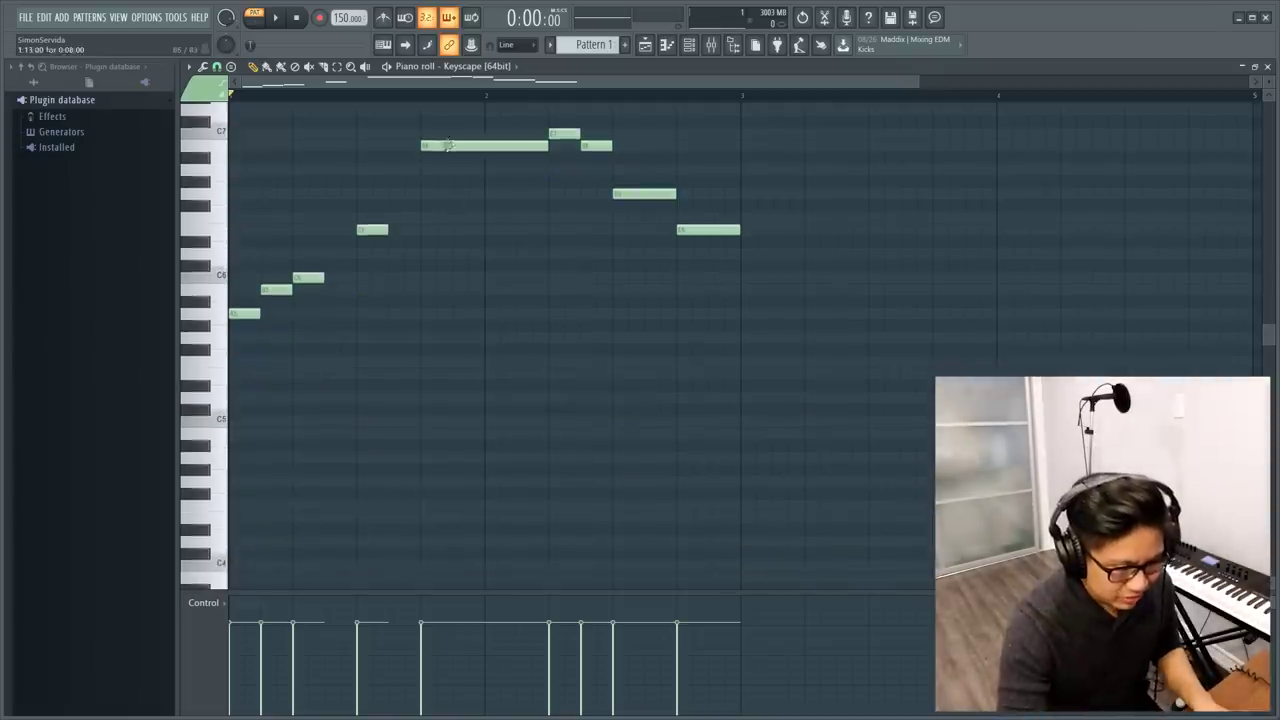
Play the melody with the metronome on and mark its strong beats with one-beat low C notes.
click(385, 18)
key(space)
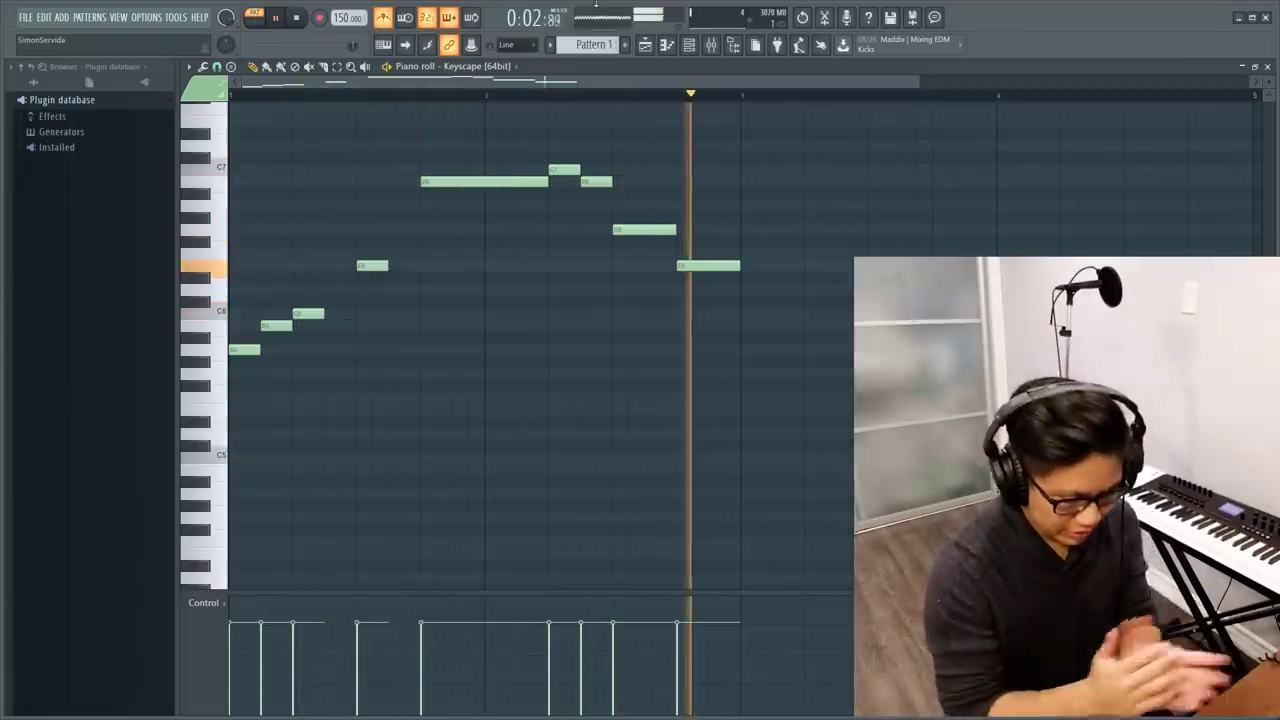
key(space)
scroll(363, 409, down, 3)
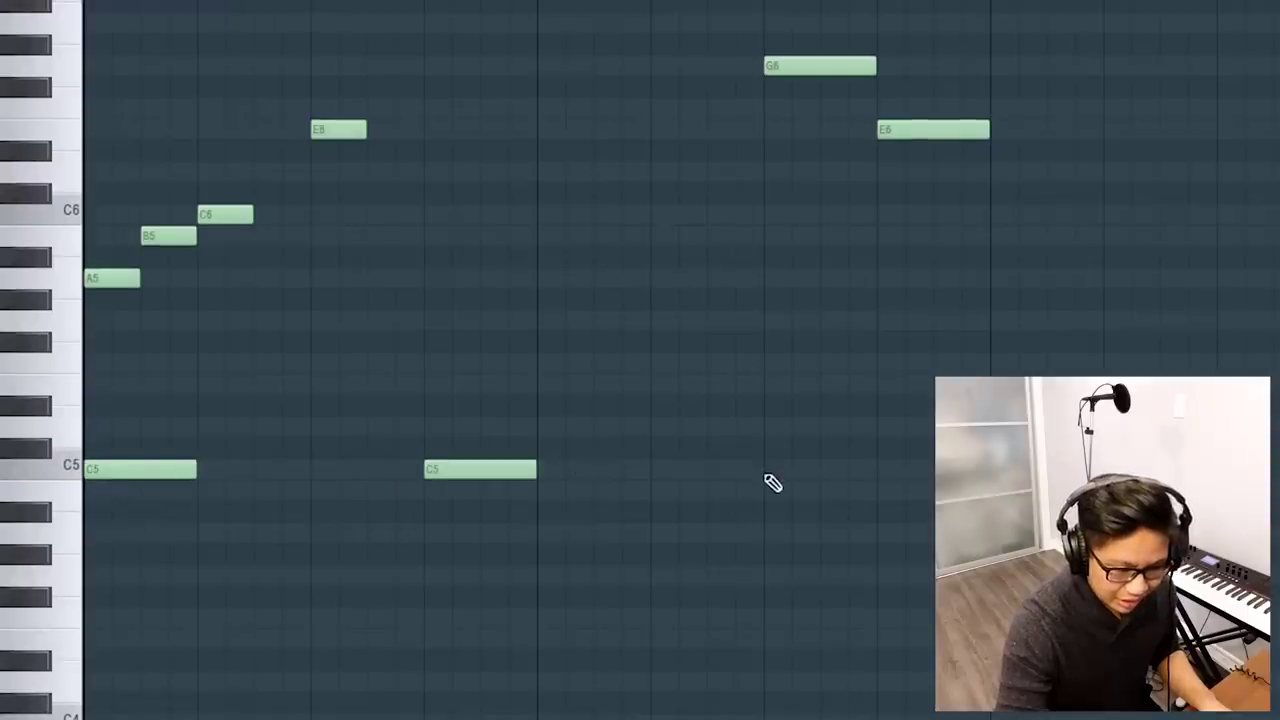
scroll(974, 366, up, 3)
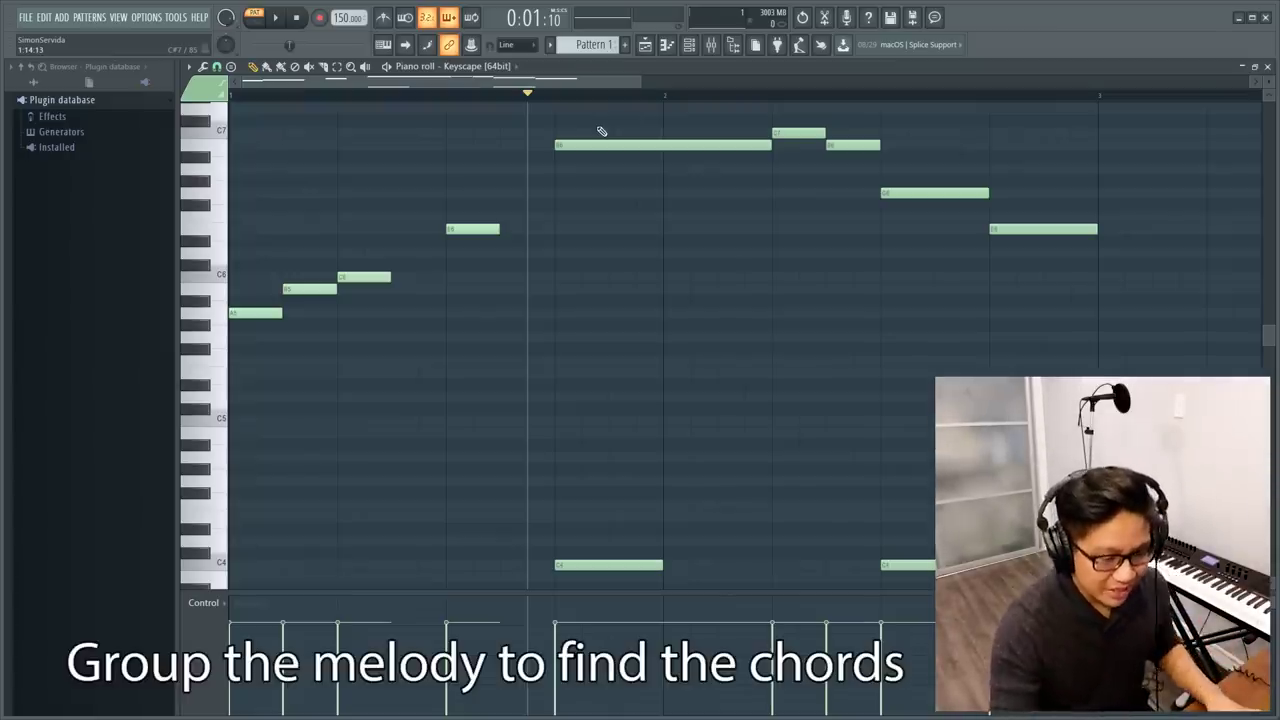
Copy the melody notes of the first three beats an octave down and stack the copies at the start of bar 1.
drag(559, 98, 230, 96)
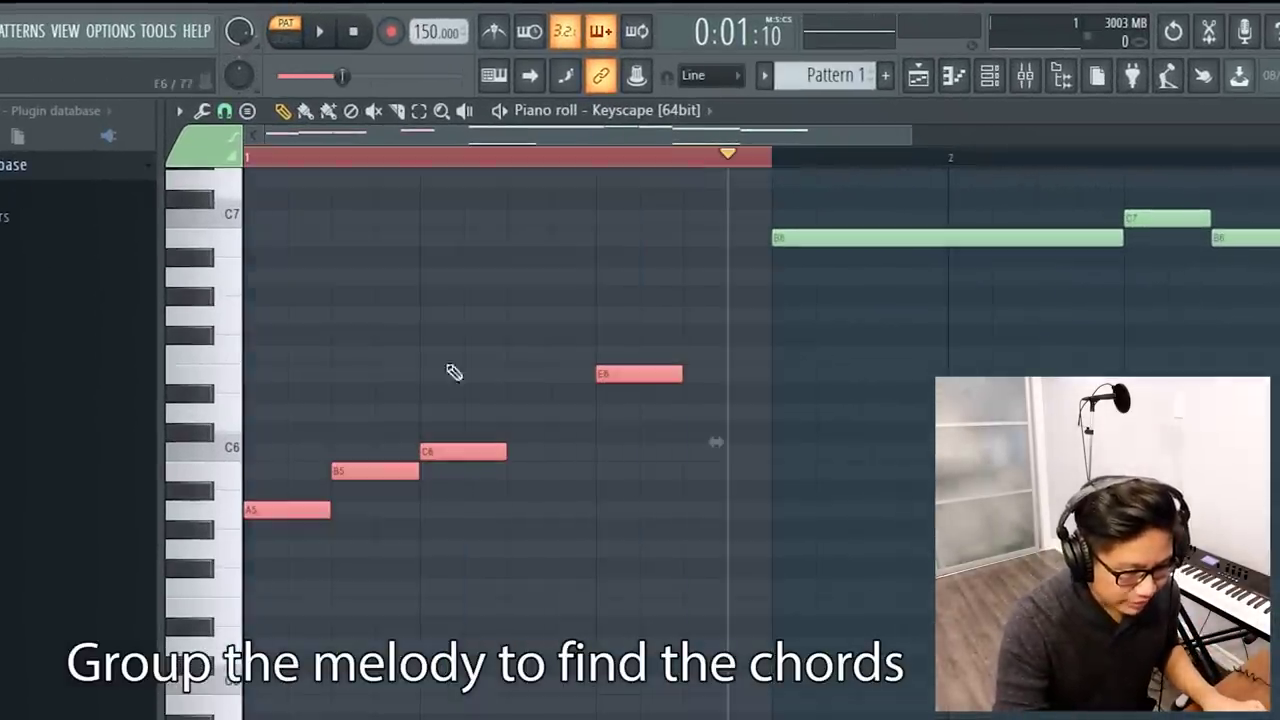
drag(255, 510, 217, 719)
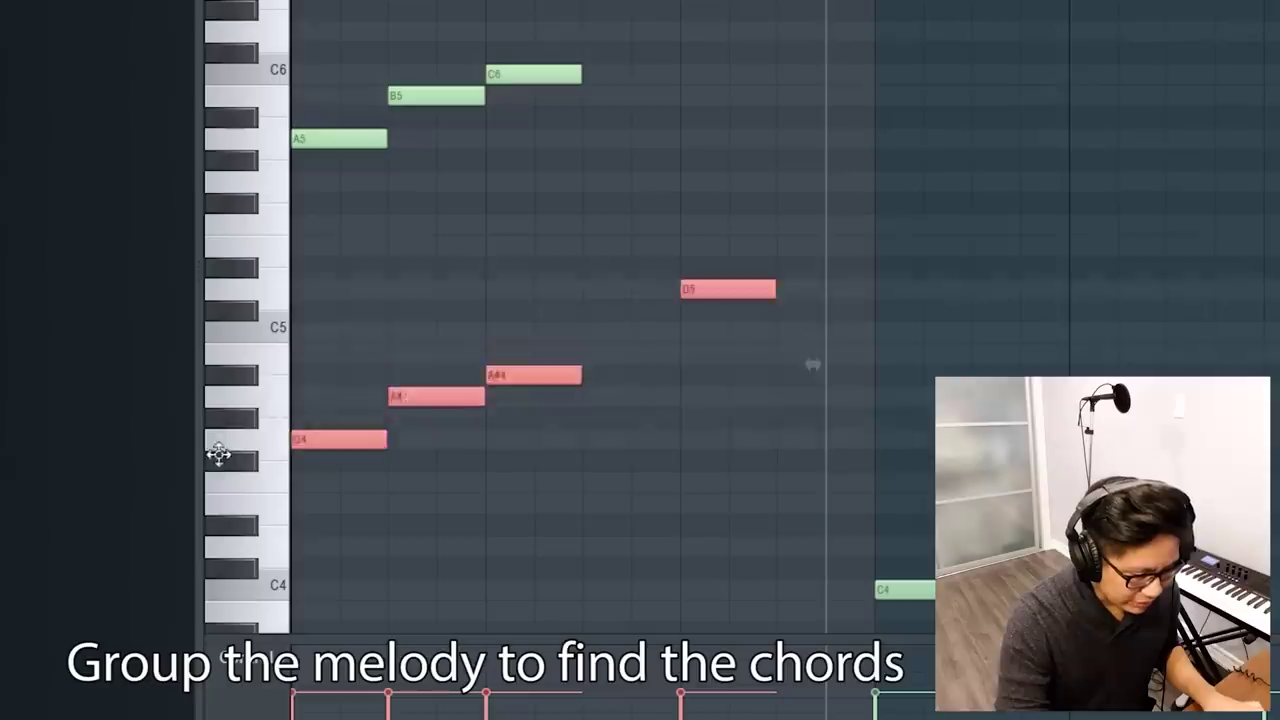
key(ctrl+d)
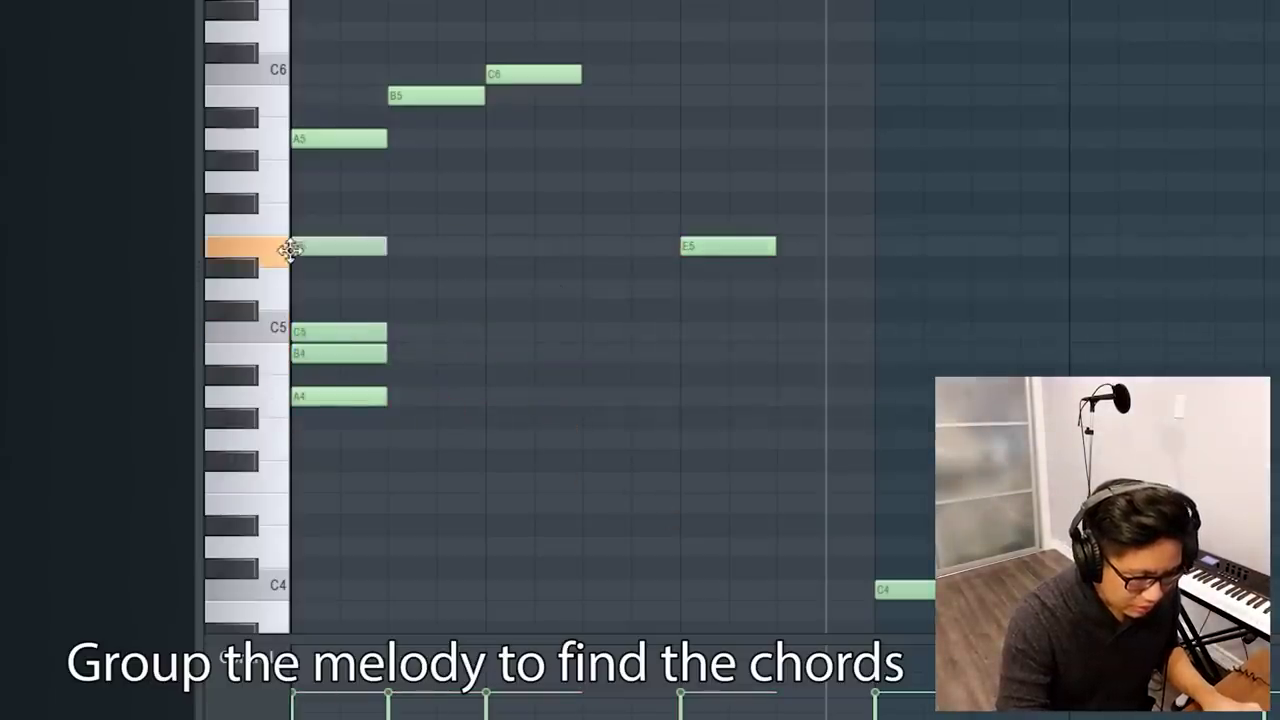
drag(505, 514, 300, 262)
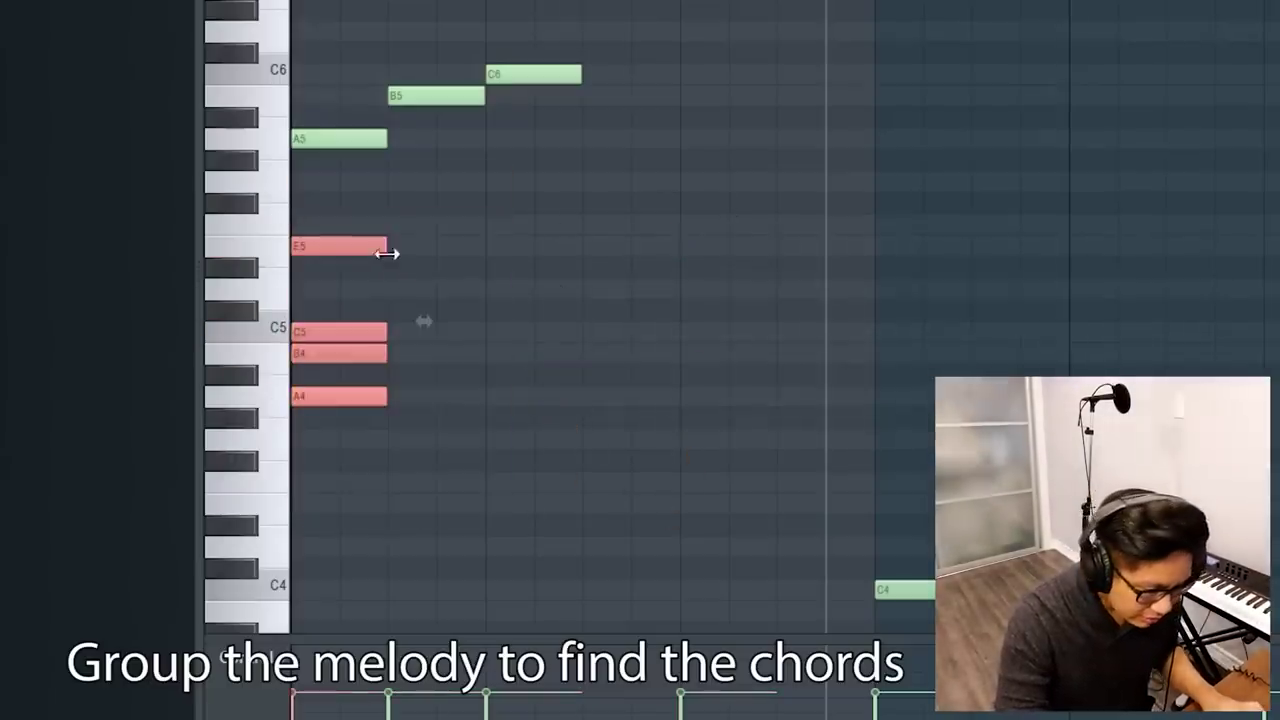
Stretch the stacked notes to three beats, delete the B4 to leave A4, C5 and E5, and play the chord.
drag(387, 253, 776, 296)
click(594, 300)
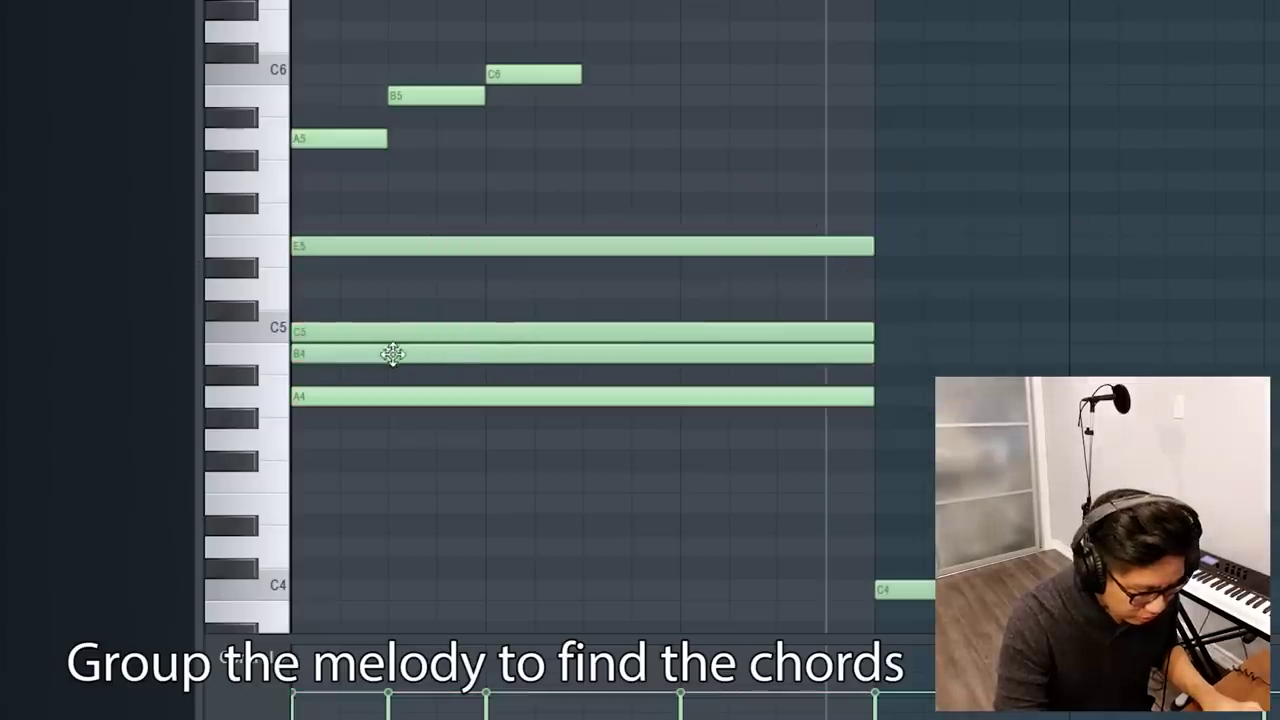
right_click(391, 352)
key(space)
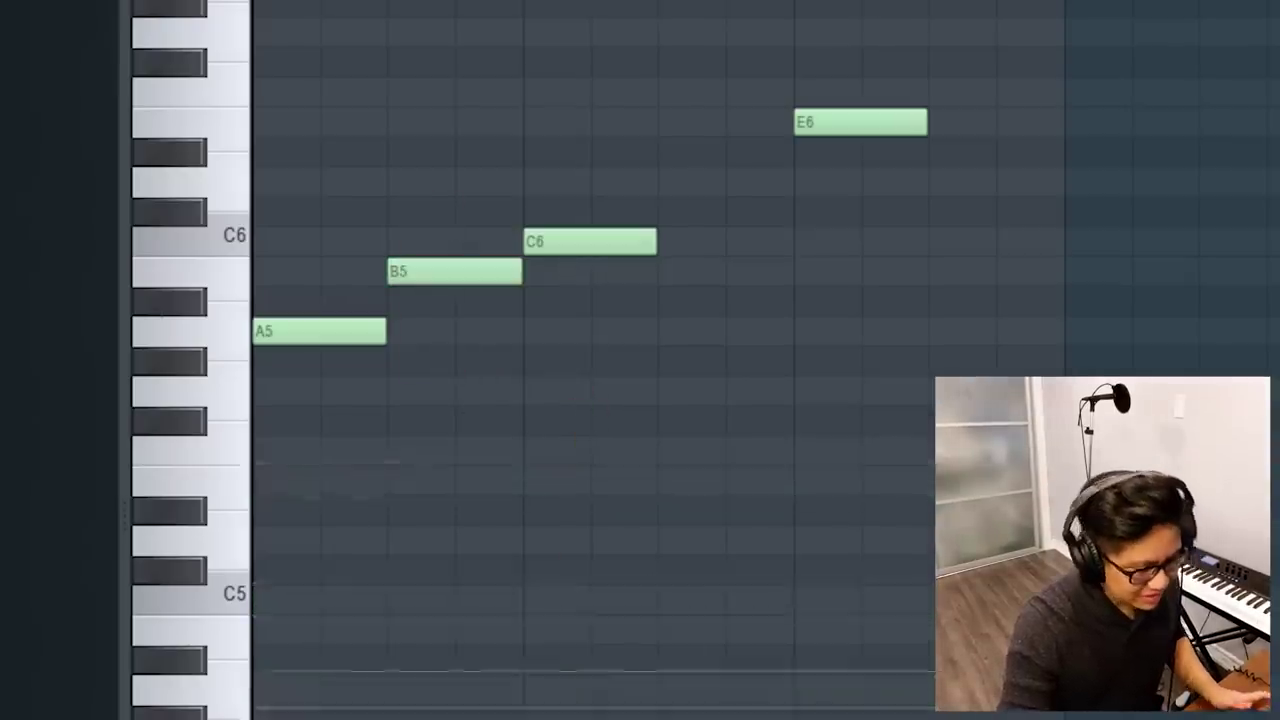
Play the first melody group with its B5 passing note removed, and restore the note.
scroll(511, 238, up, 1)
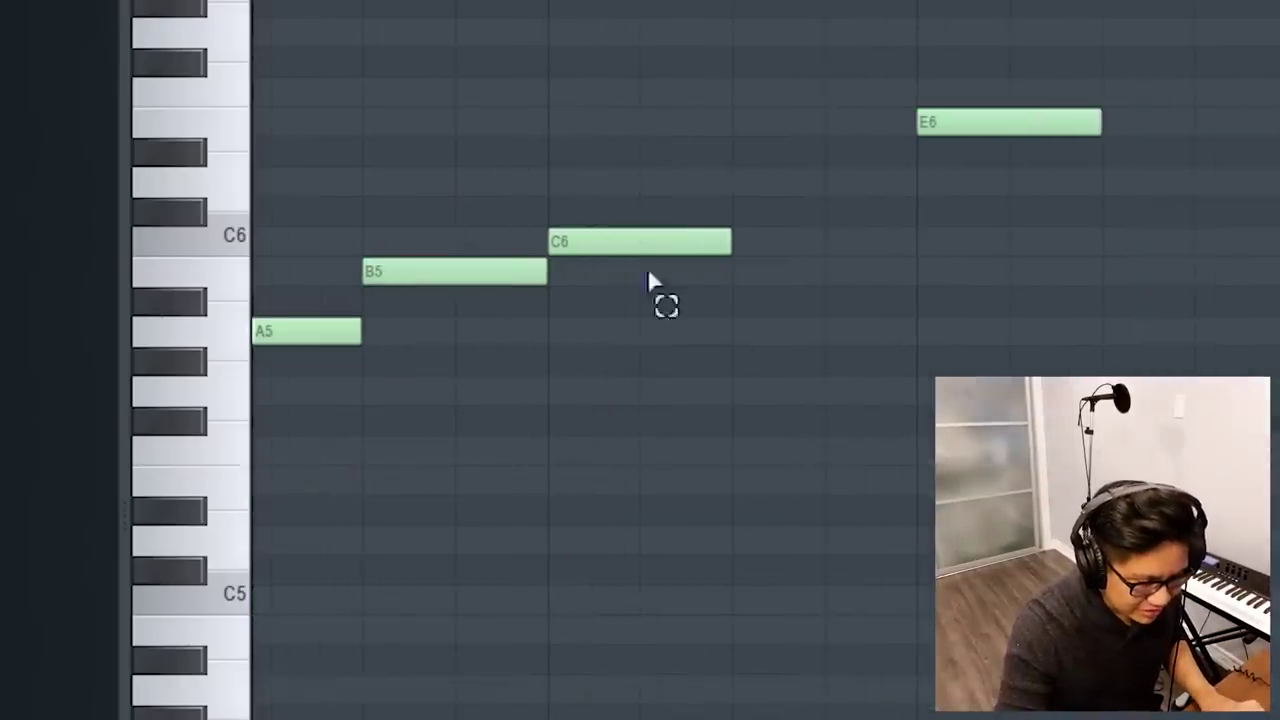
ctrl+click(645, 243)
right_click(457, 275)
key(space)
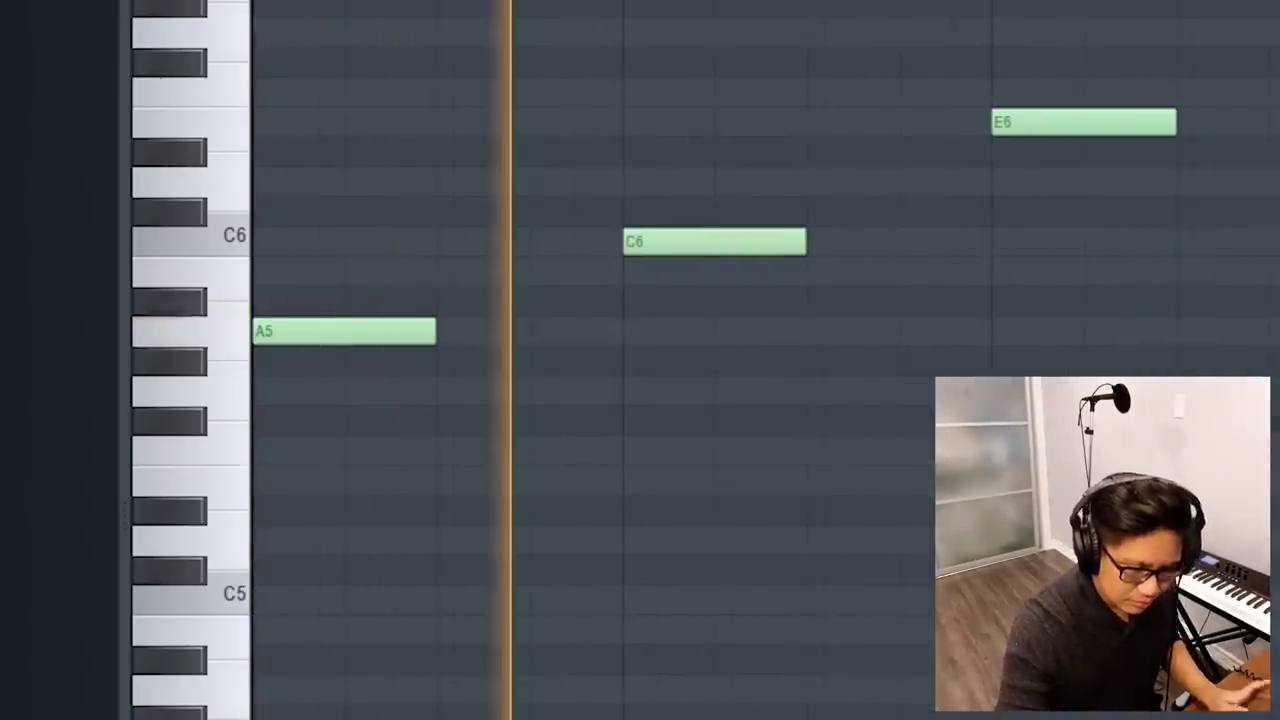
key(ctrl+z)
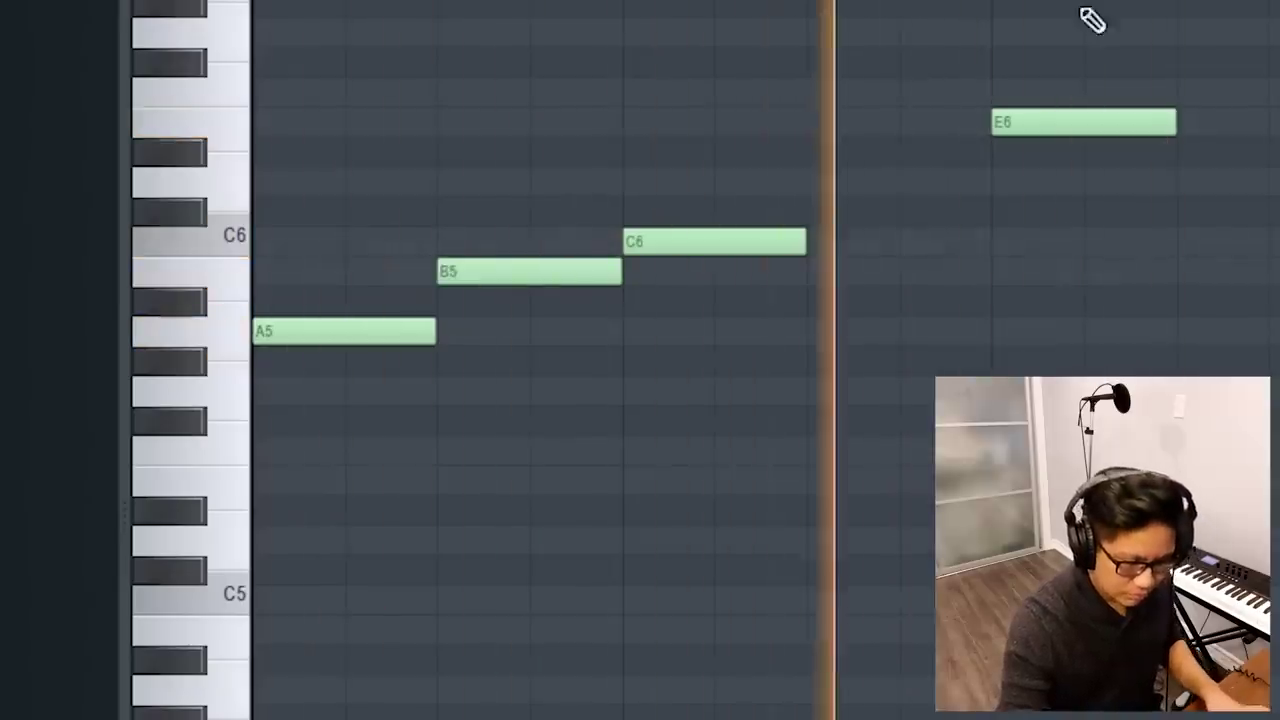
key(space)
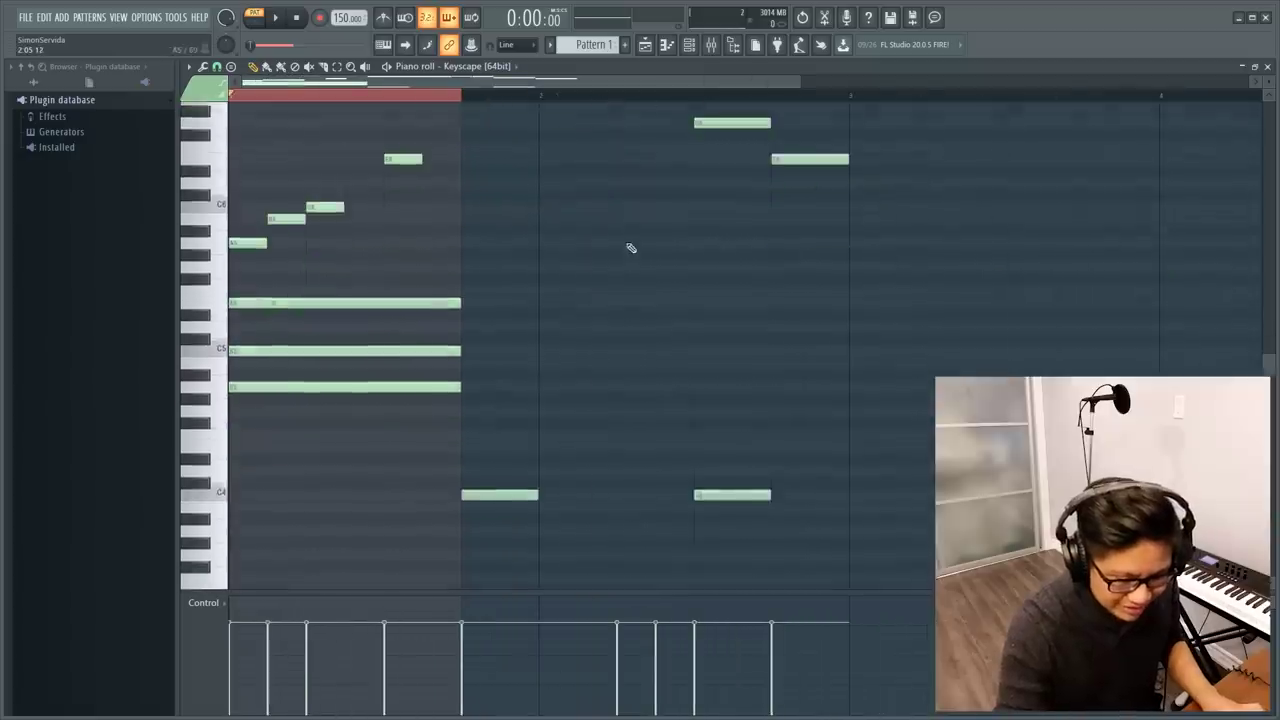
Select the three-beat melody group starting on beat 4 of bar 1 and copy its notes an octave down.
scroll(633, 262, up, 2)
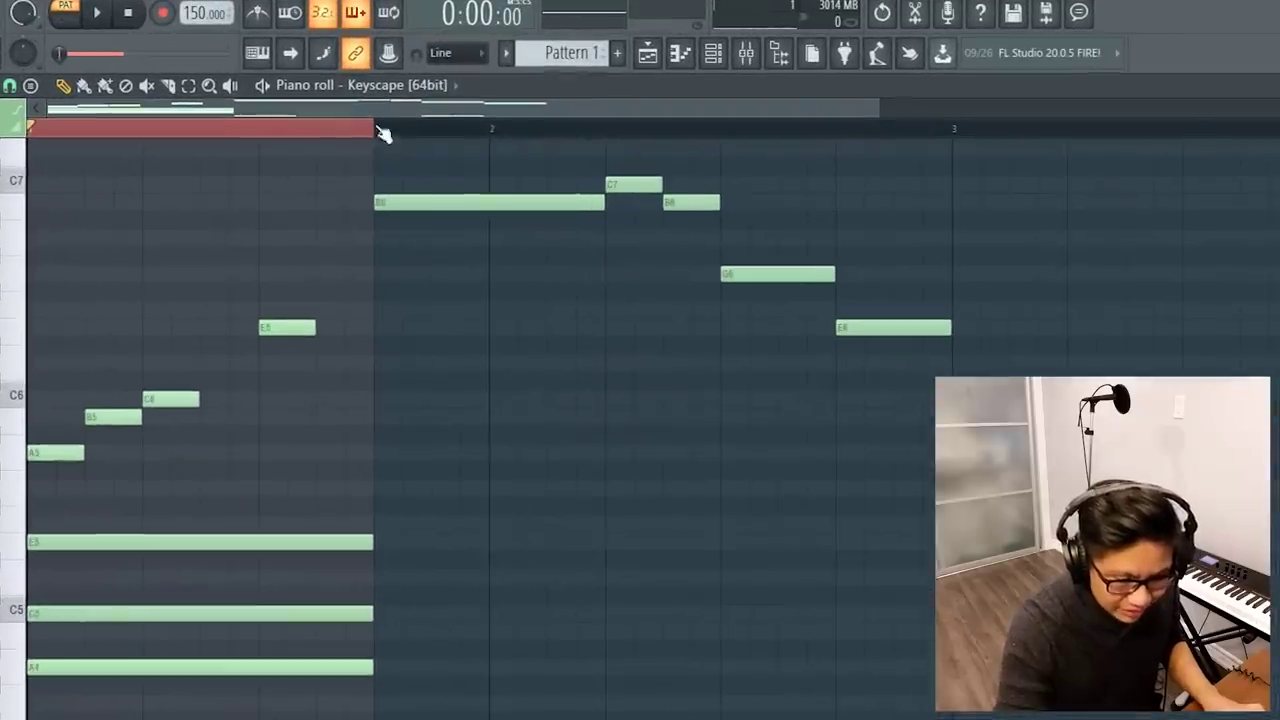
drag(383, 133, 735, 174)
drag(110, 133, 373, 140)
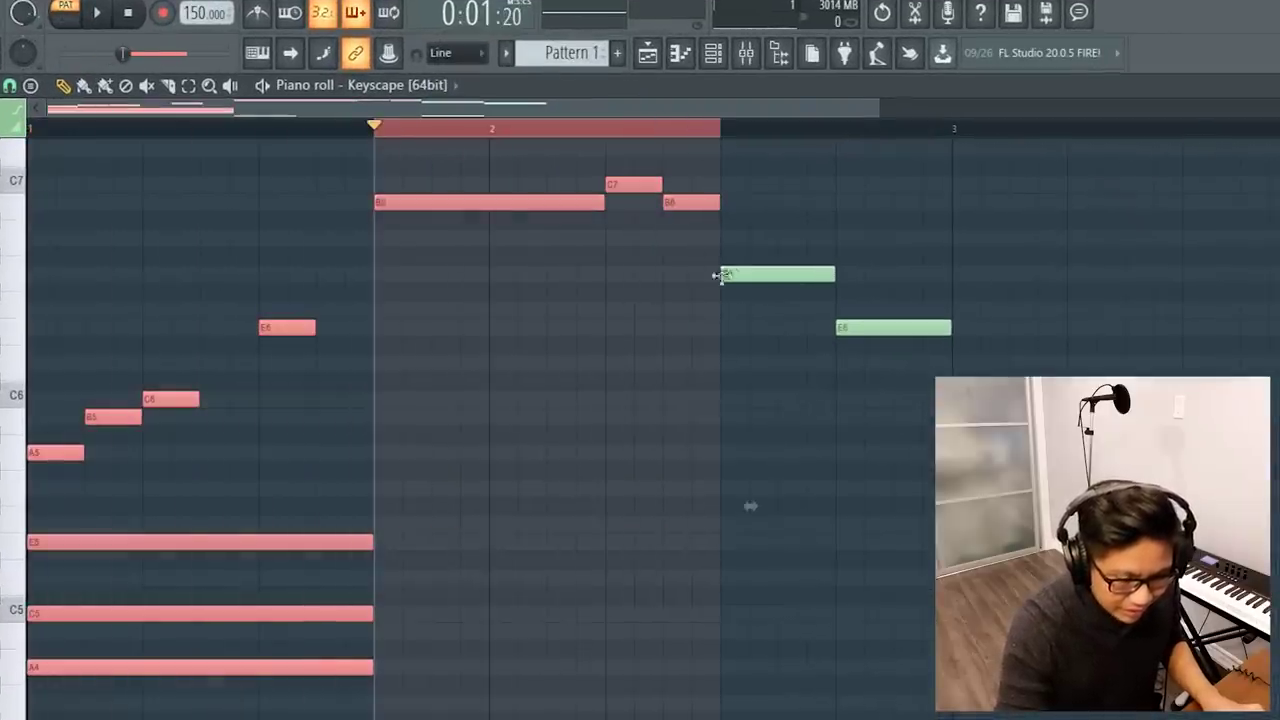
ctrl+click(683, 365)
drag(723, 257, 380, 140)
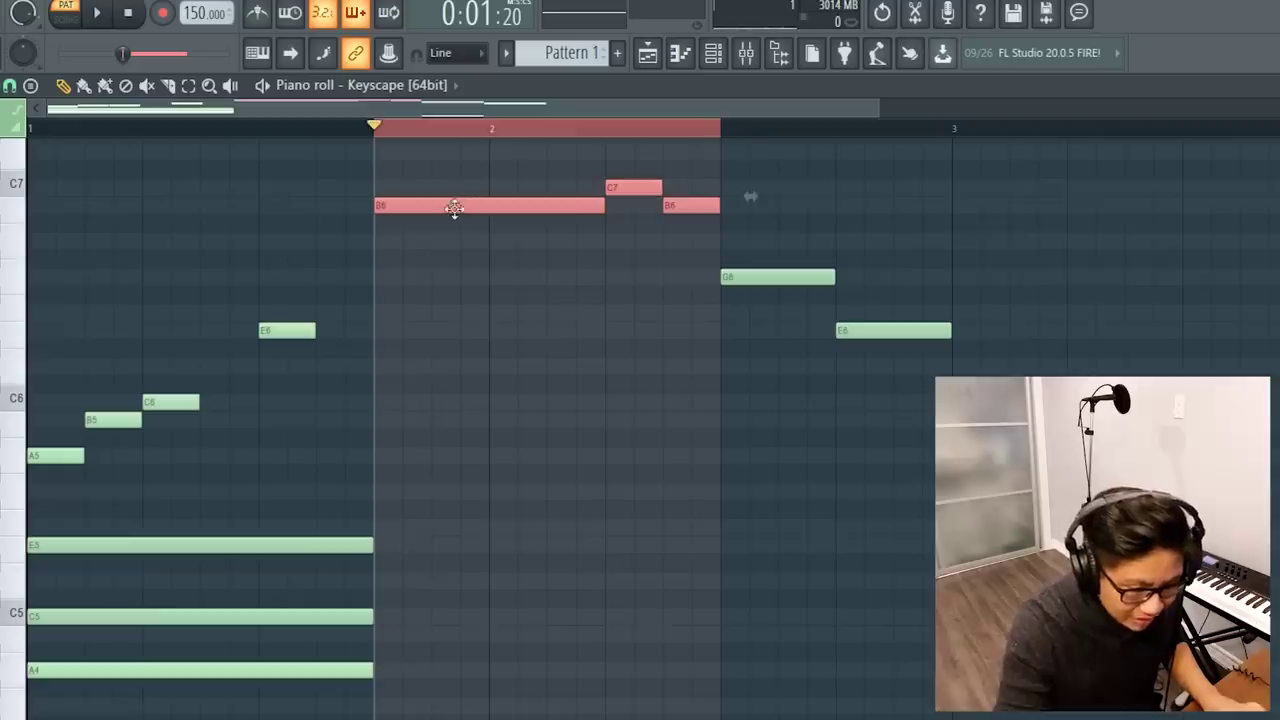
drag(454, 208, 446, 424)
scroll(600, 470, up, 2)
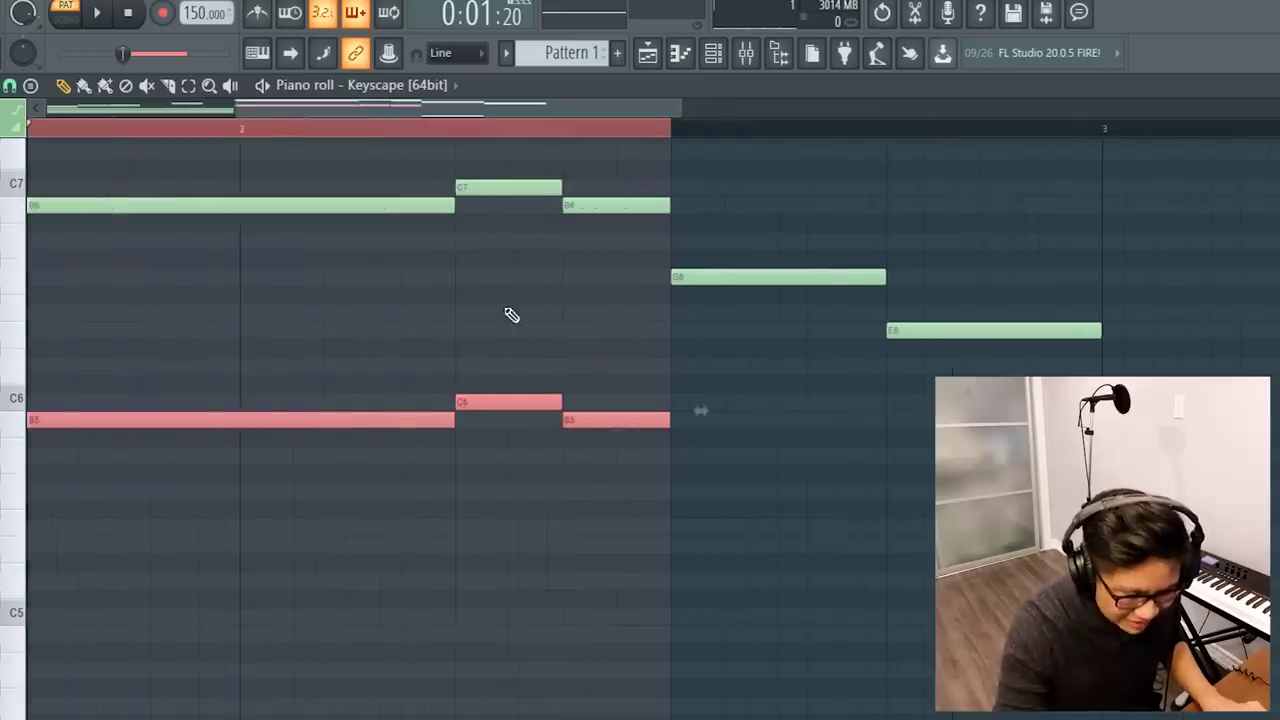
Reduce the copied second group to a single B4 note held for three beats.
scroll(506, 309, down, 2)
right_click(509, 401)
right_click(575, 420)
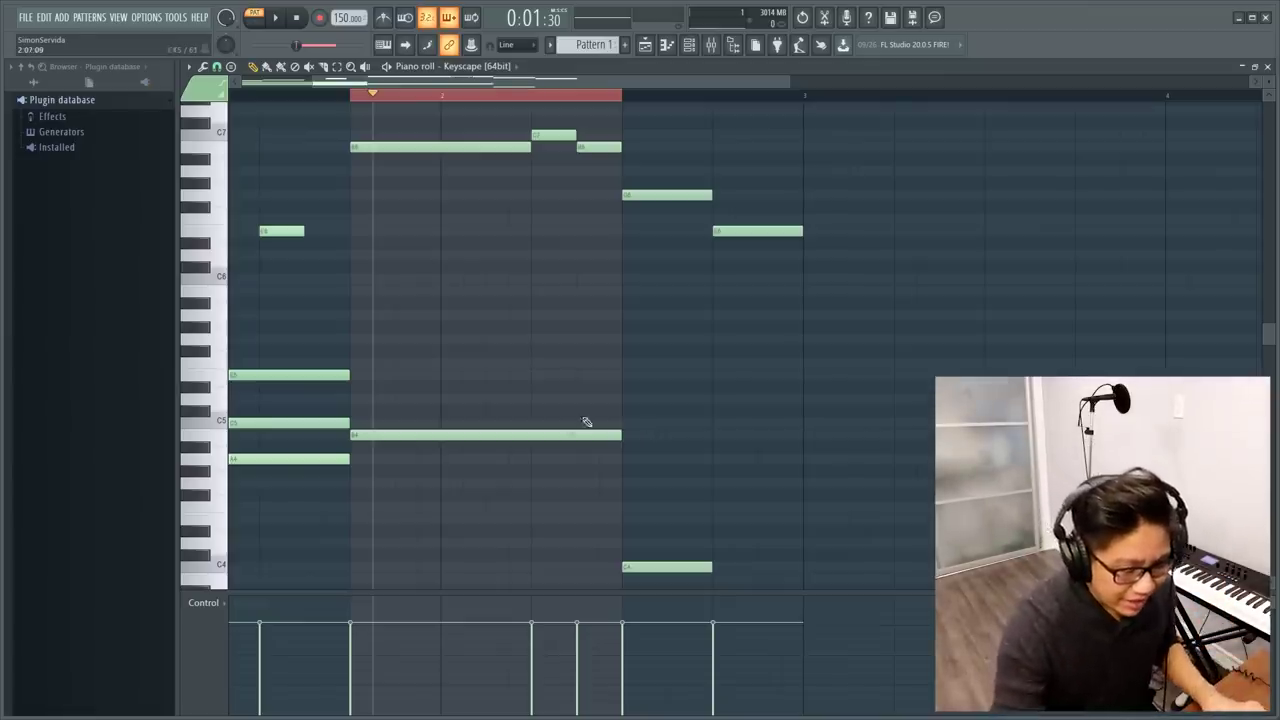
Add three-beat G4 and D5 notes to the B4 to form the second chord, and play it.
scroll(390, 430, down, 2)
click(358, 411)
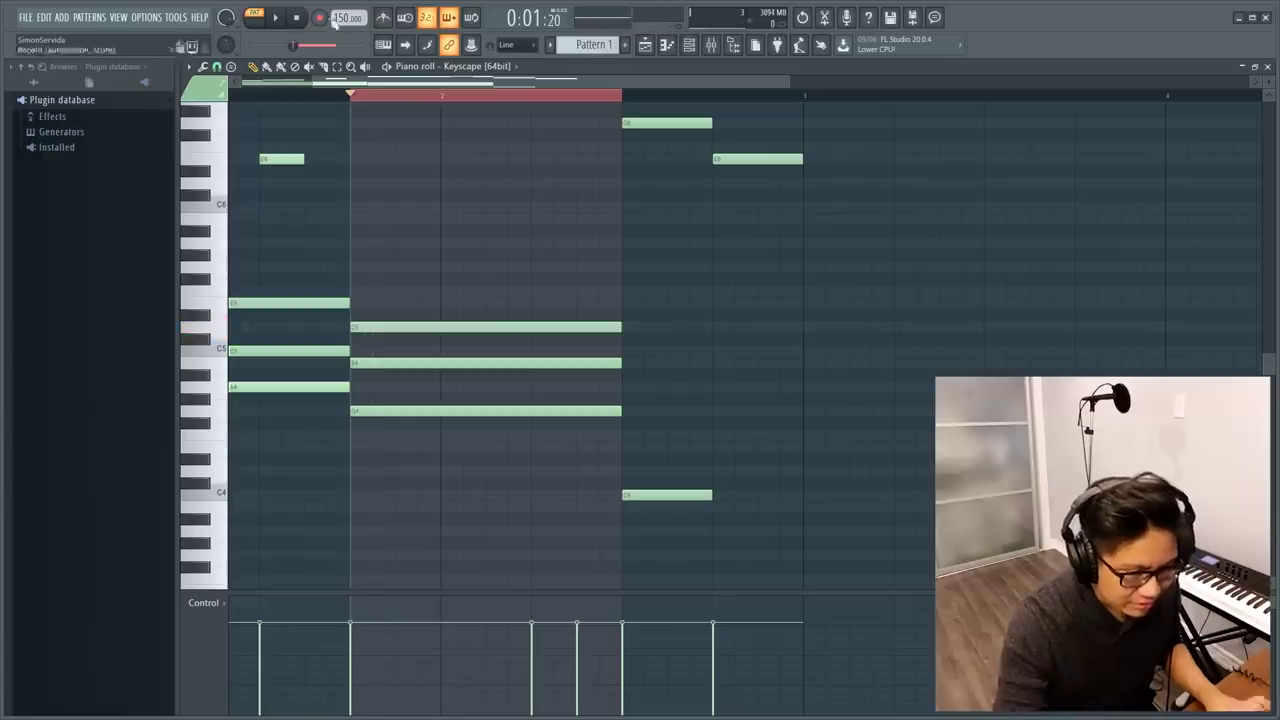
key(space)
key(space)
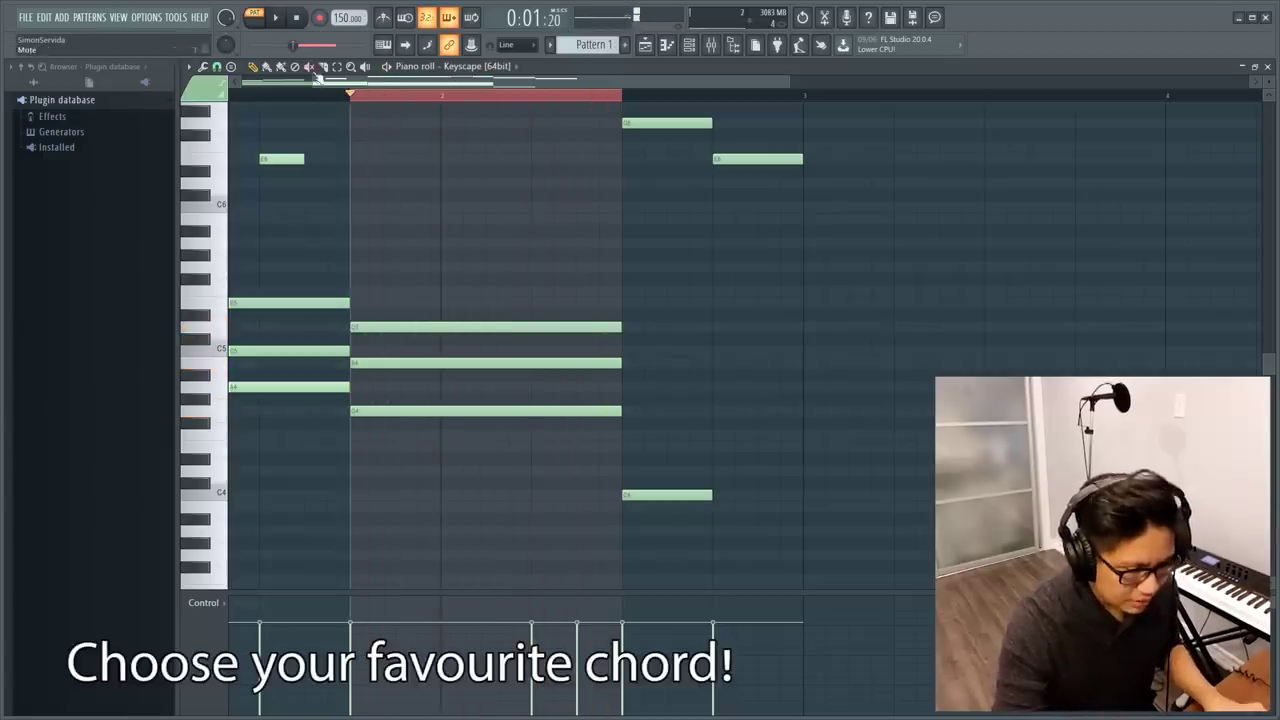
Extend the time selection back to the start of bar 1 and play both chords with the melody.
scroll(344, 100, down, 2)
drag(360, 97, 229, 97)
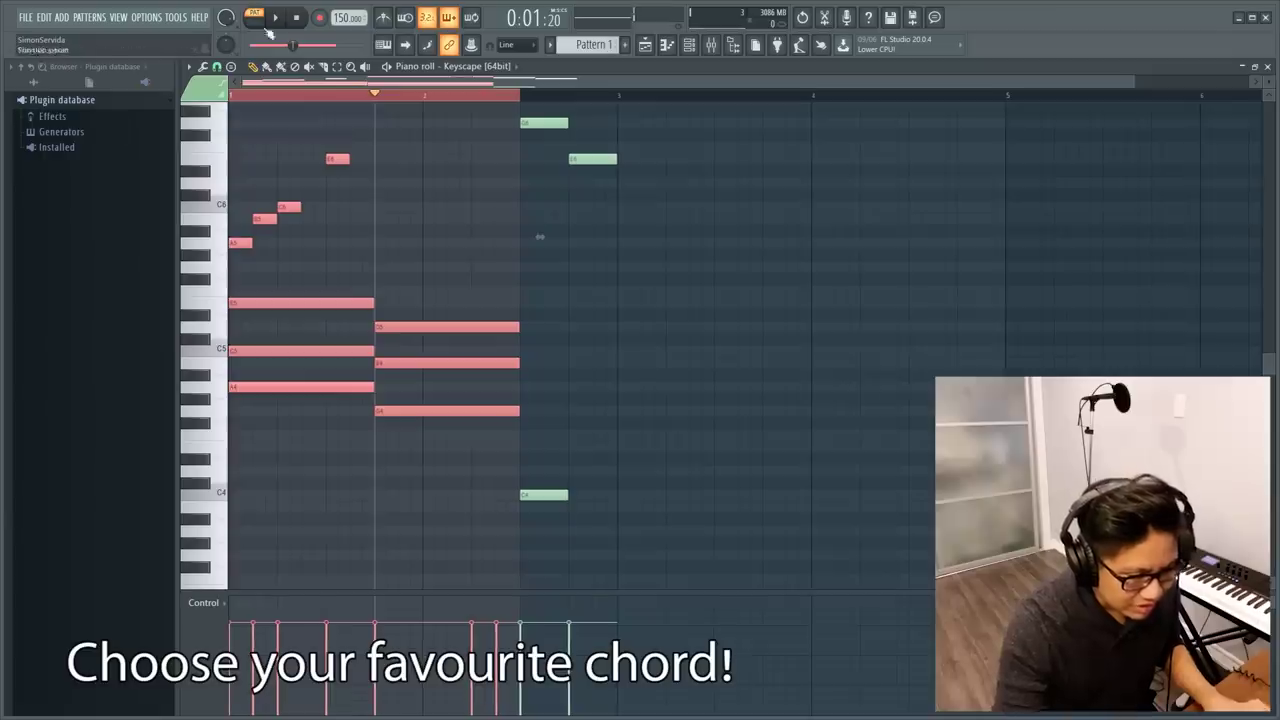
key(space)
scroll(452, 238, up, 2)
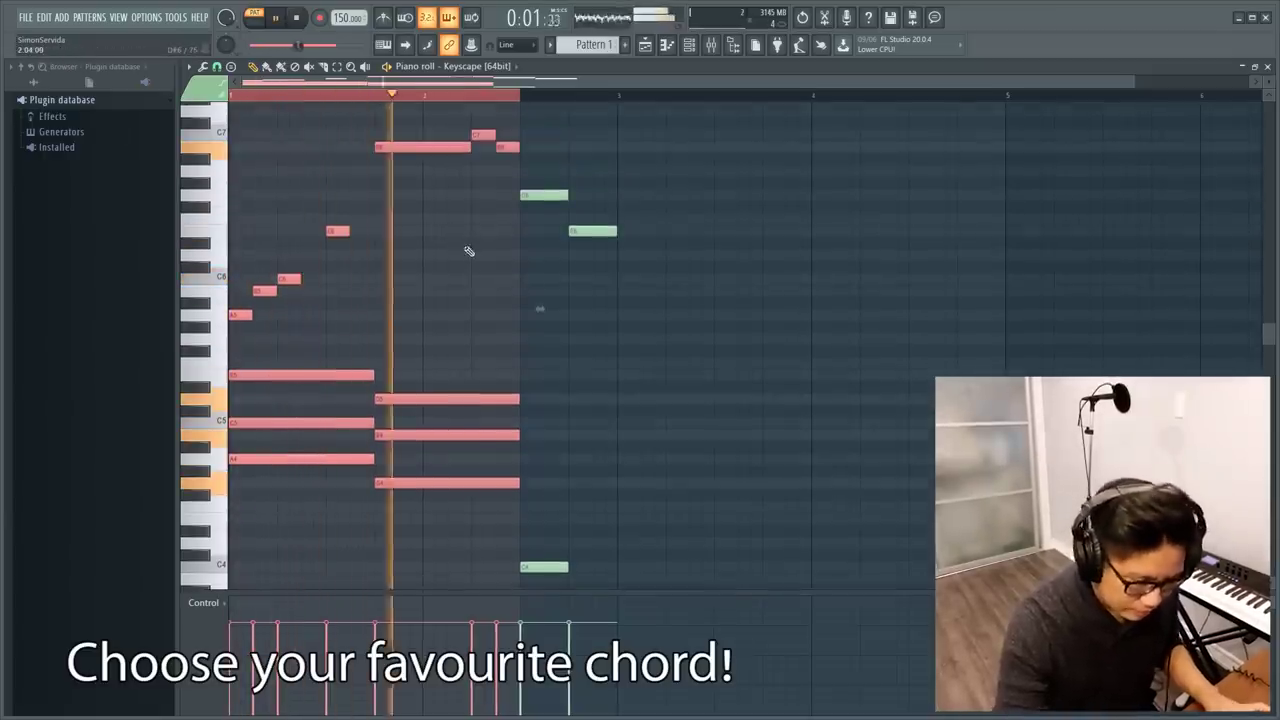
key(space)
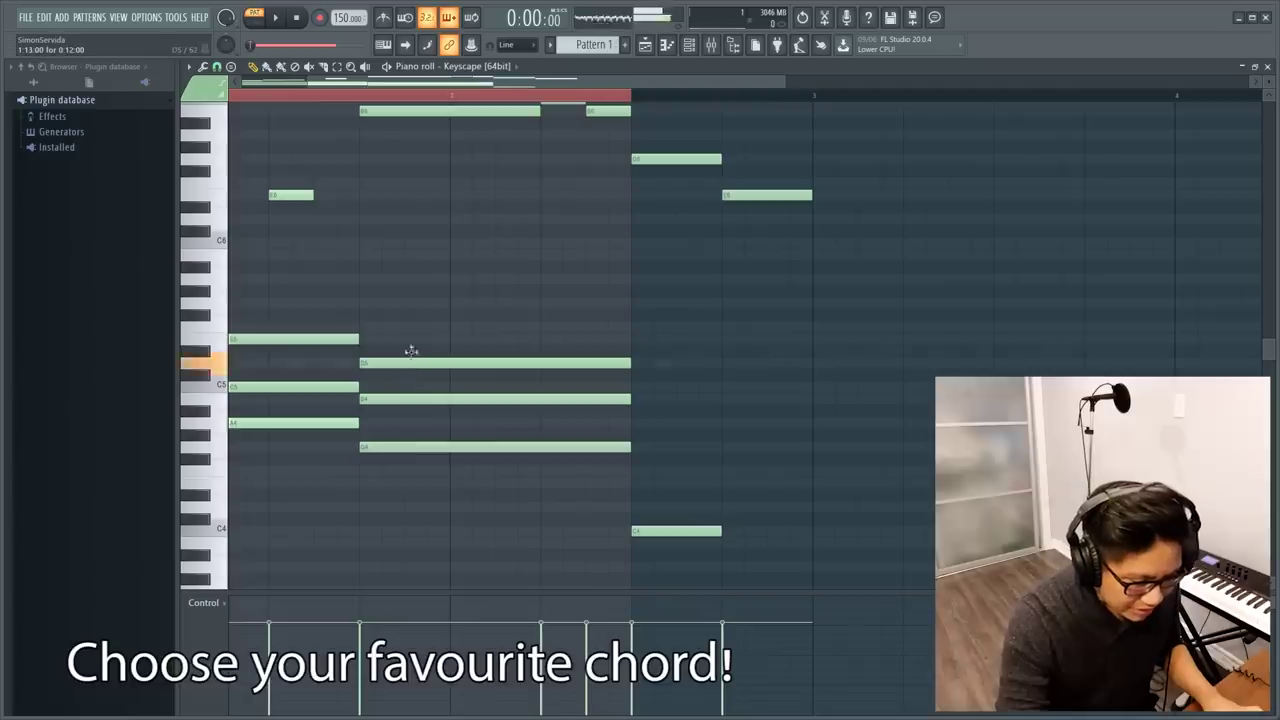
Raise the top note of the second chord from D5 to E5 and play the two-chord passage.
drag(411, 351, 414, 335)
scroll(425, 335, down, 3)
key(space)
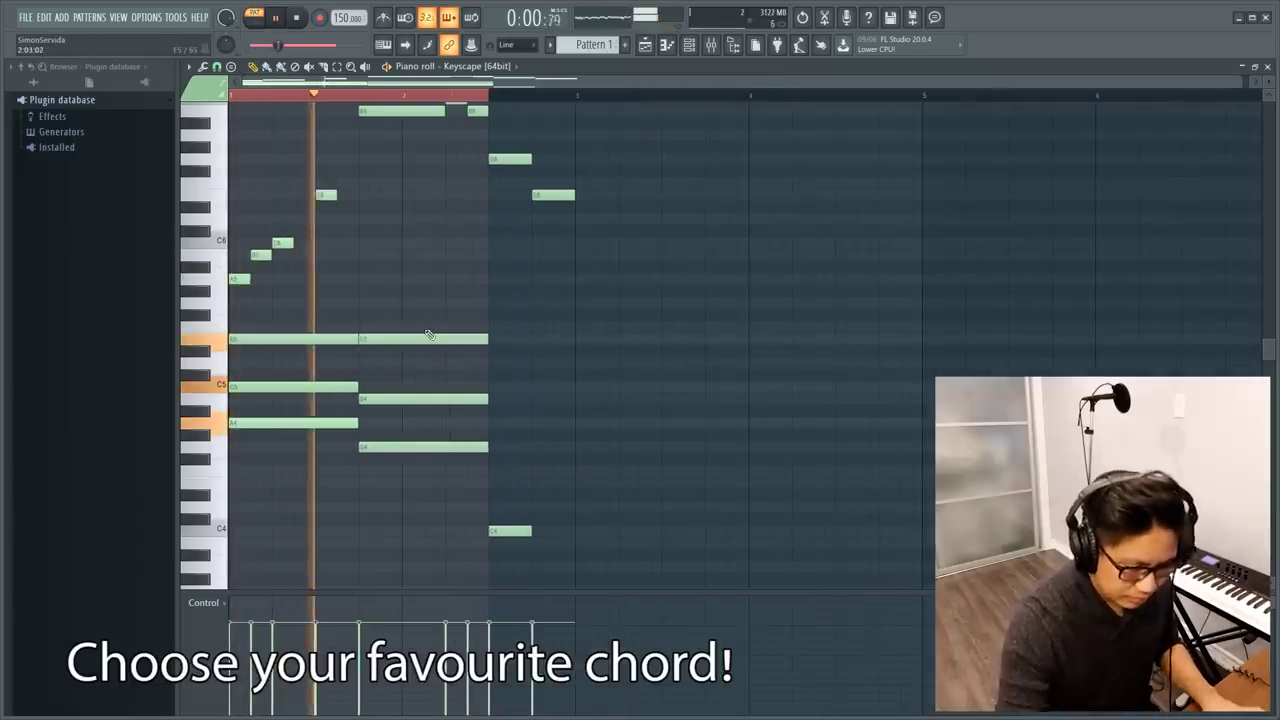
click(279, 18)
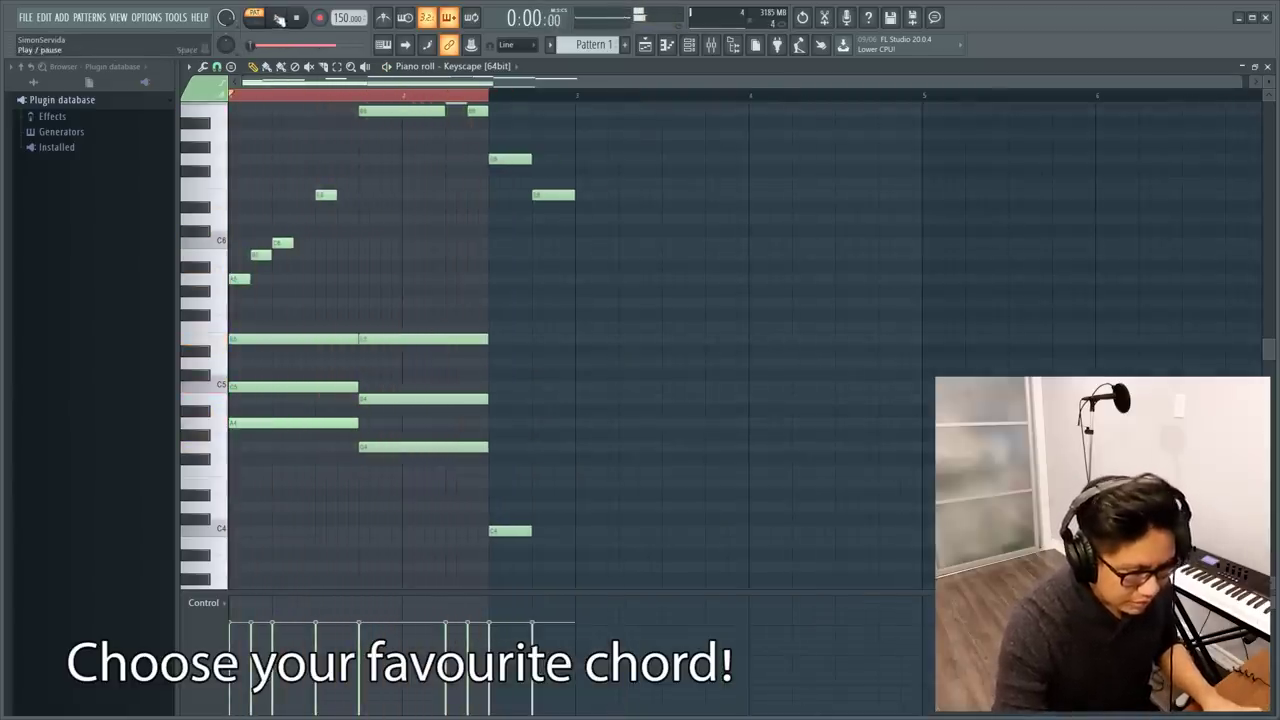
scroll(534, 297, up, 3)
scroll(529, 496, up, 2)
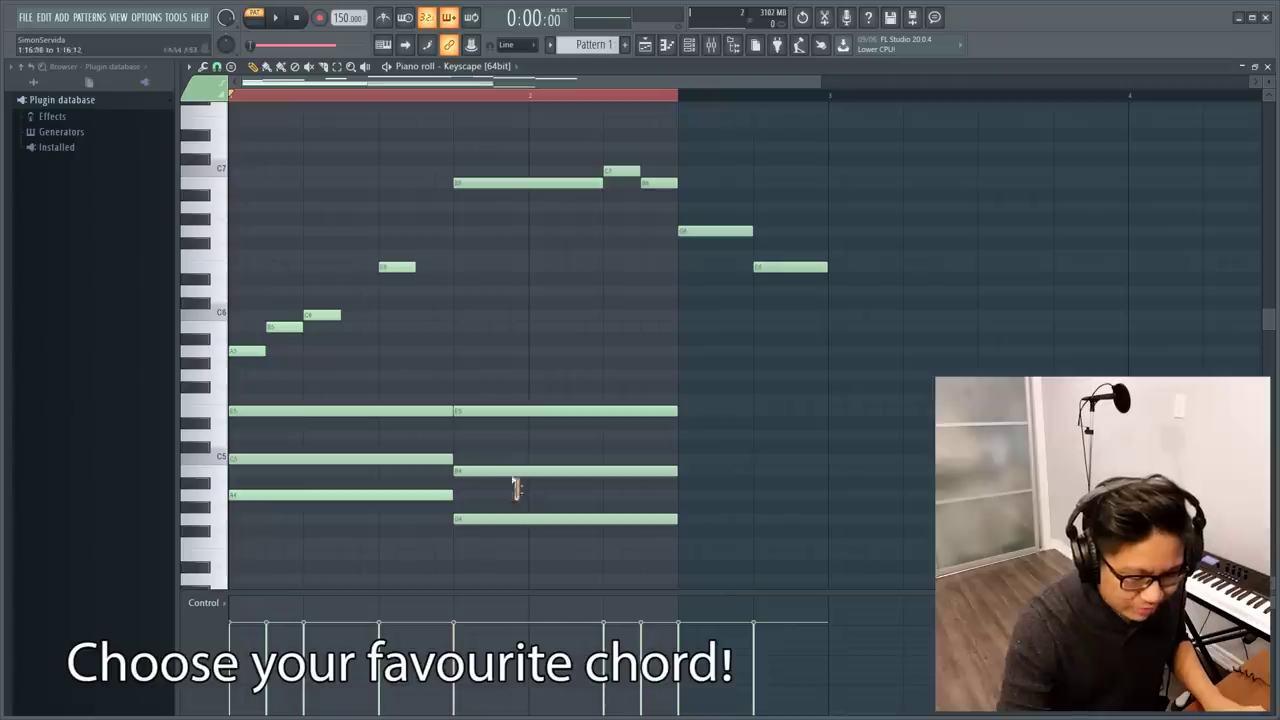
Change the second chord to B4, D5 and F5, and play it with the melody.
drag(499, 247, 475, 154)
scroll(523, 323, down, 2)
scroll(507, 339, up, 1)
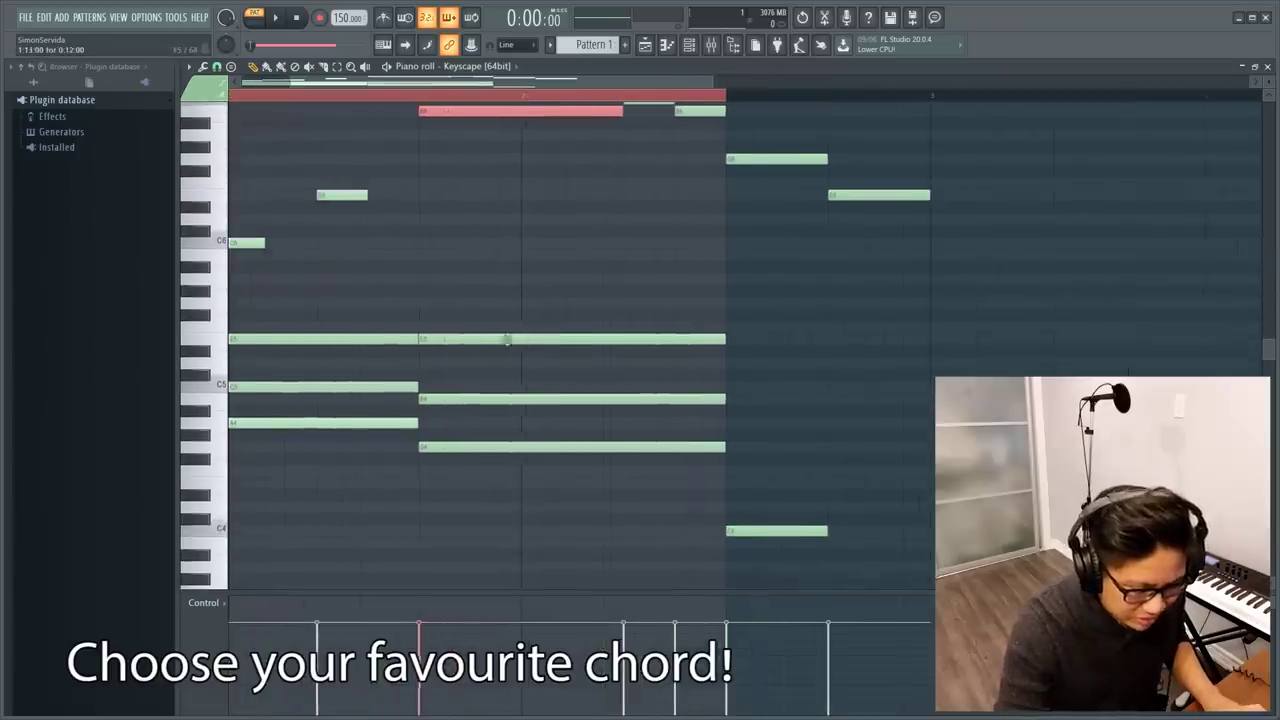
drag(456, 339, 456, 326)
drag(455, 446, 455, 359)
scroll(465, 376, down, 2)
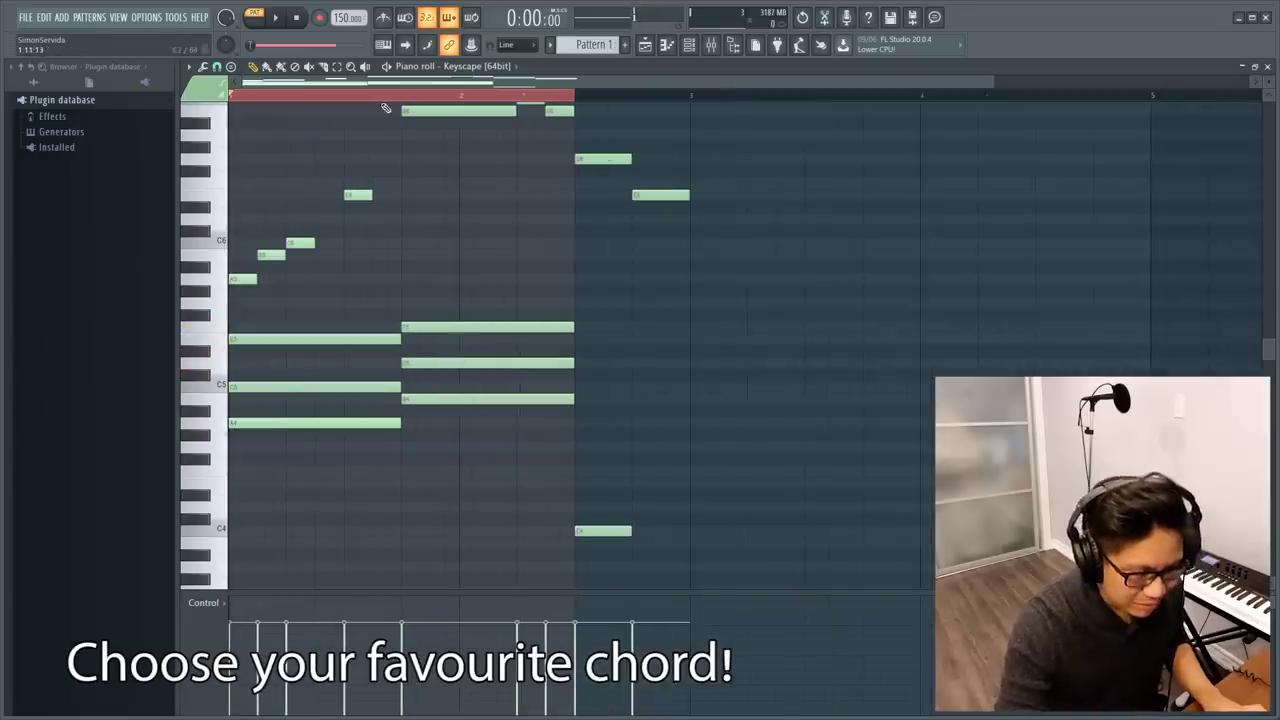
key(space)
scroll(614, 357, up, 3)
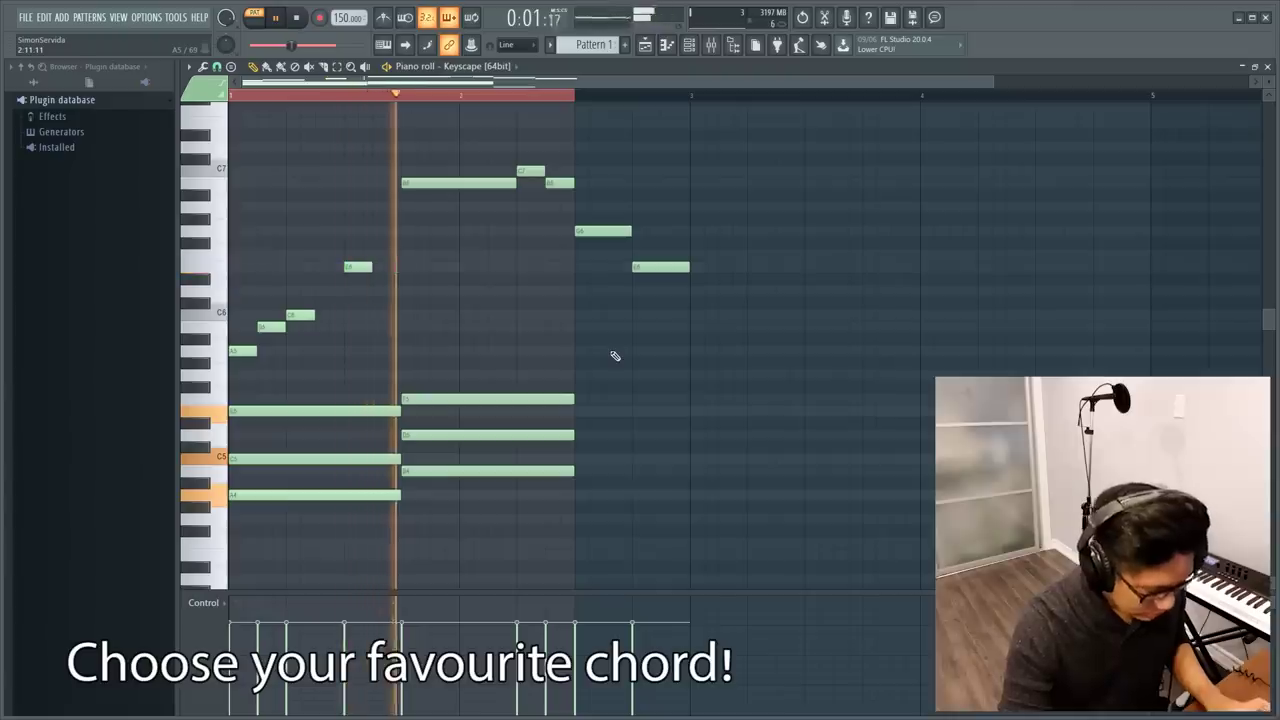
key(space)
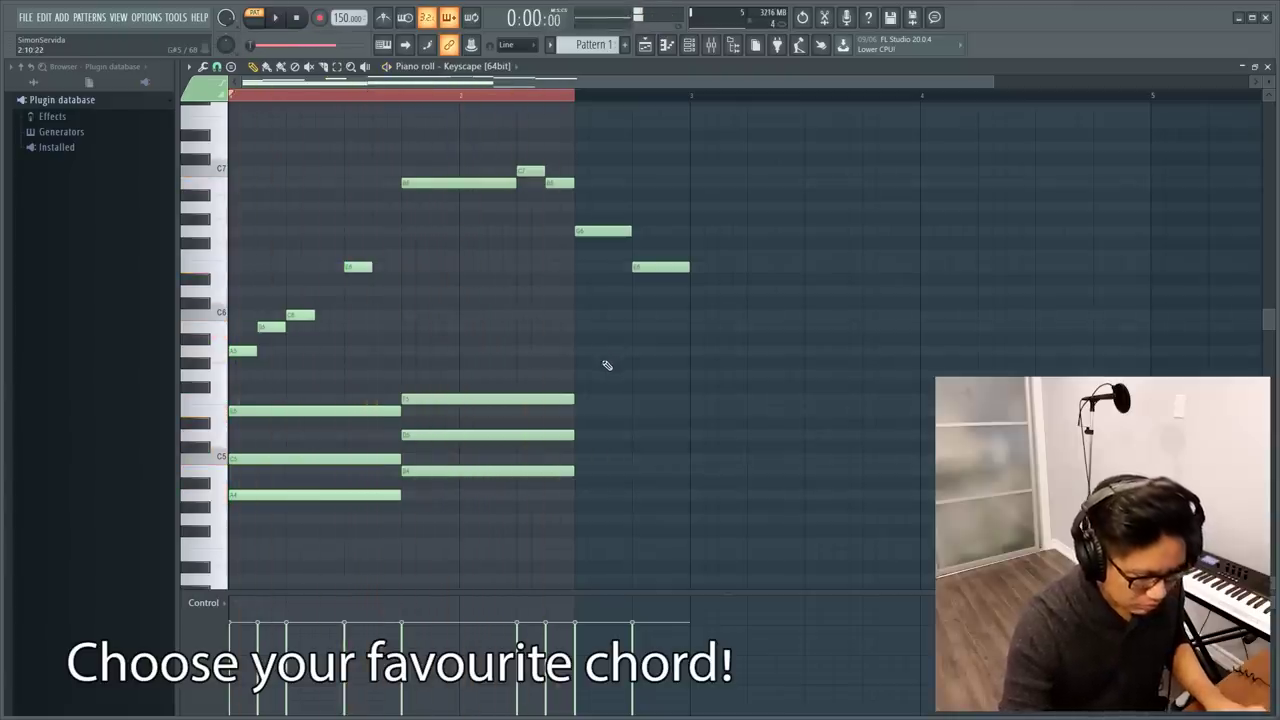
drag(459, 512, 372, 410)
drag(520, 515, 253, 380)
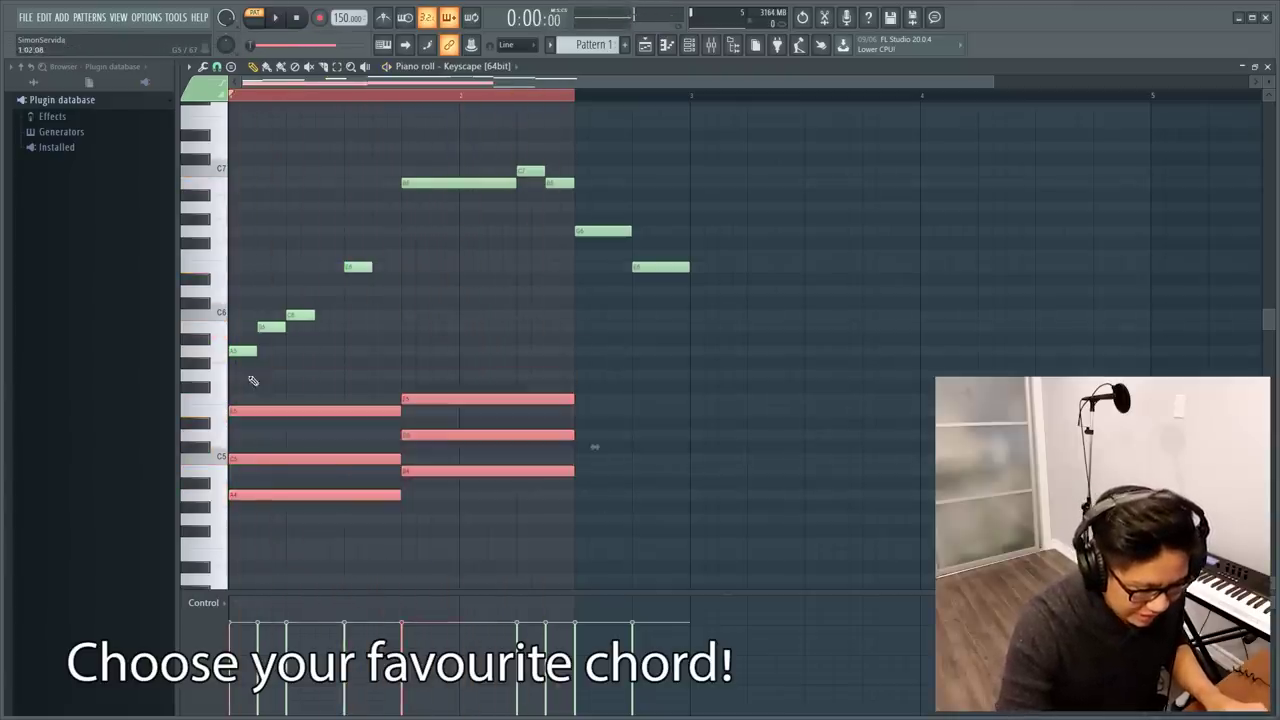
click(377, 97)
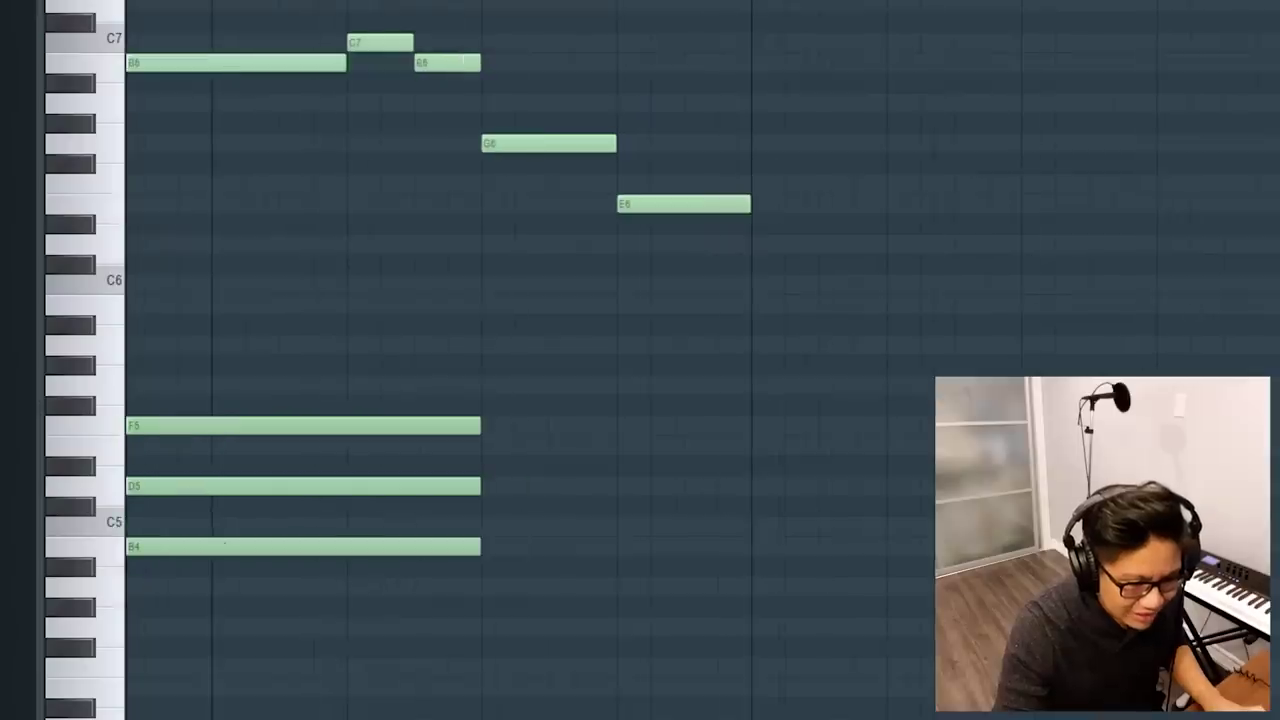
Copy the last two melody notes down an octave, align E5 under G5, and add C5 to form a one-beat third chord.
ctrl+drag(575, 96, 689, 96)
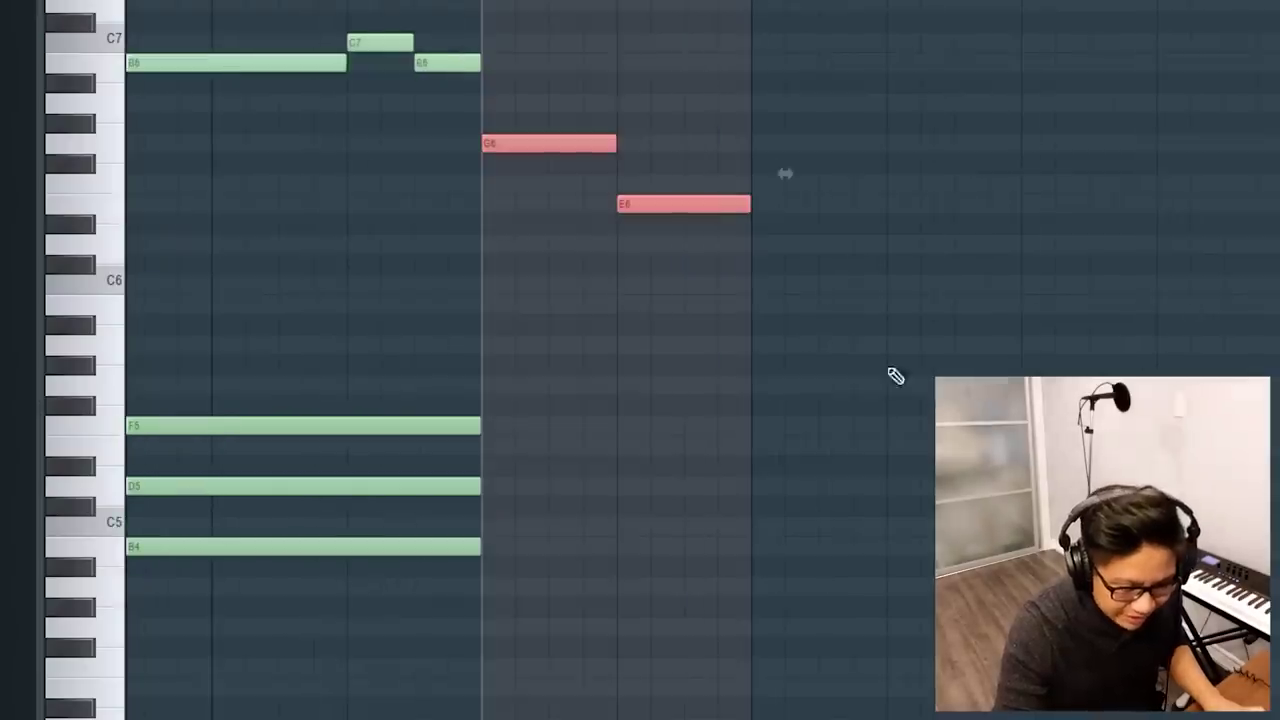
drag(868, 411, 505, 393)
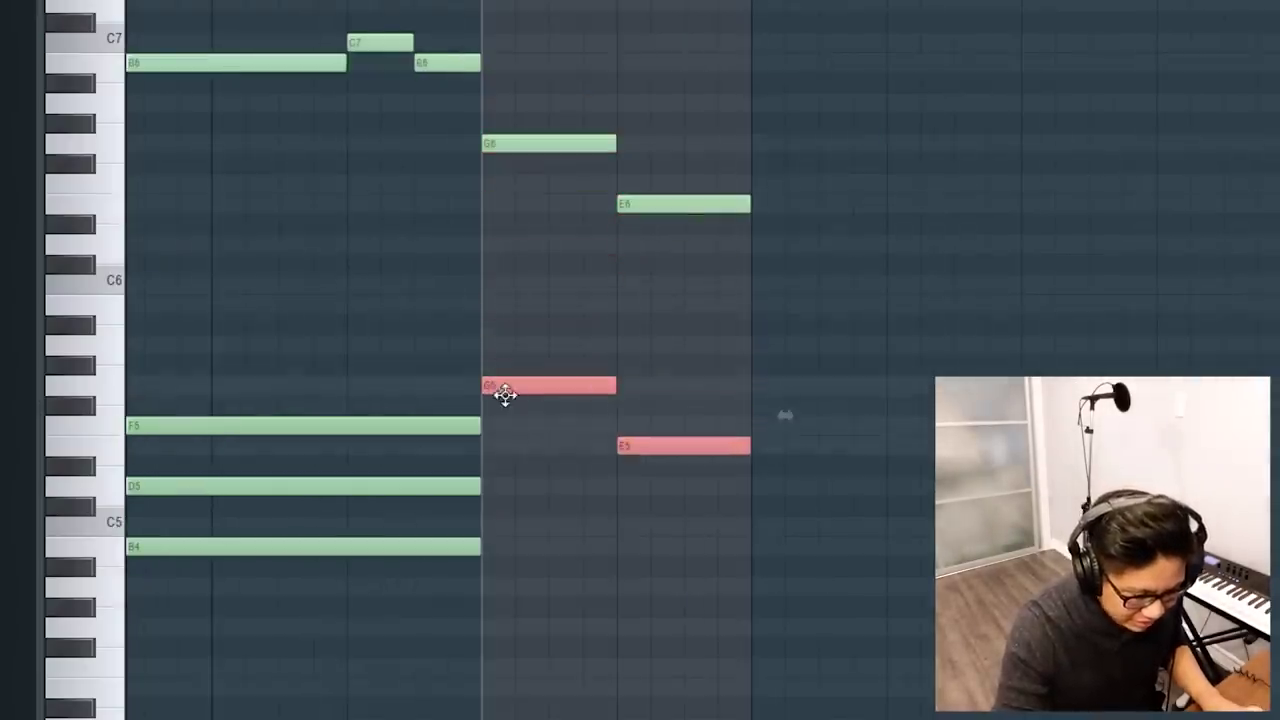
click(822, 621)
drag(685, 446, 551, 445)
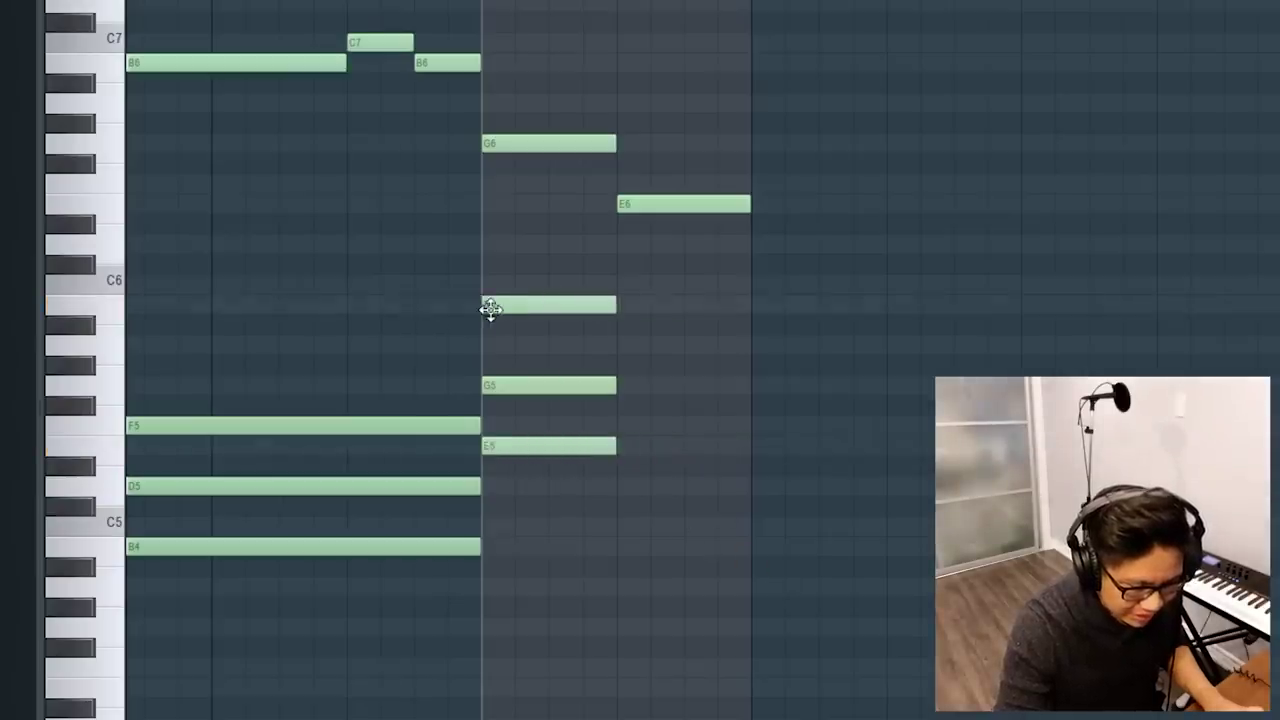
drag(552, 312, 492, 530)
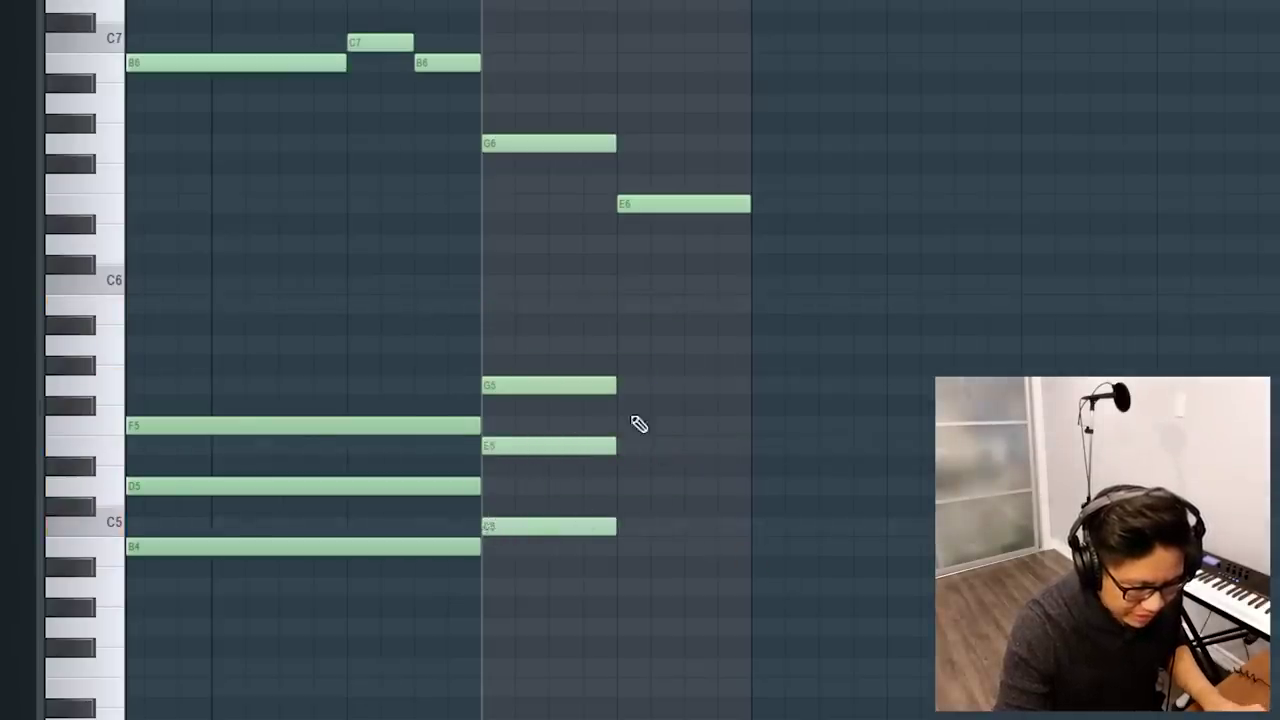
Select everything across both bars and play the melody with all three chords.
scroll(638, 424, down, 2)
key(ctrl+a)
key(space)
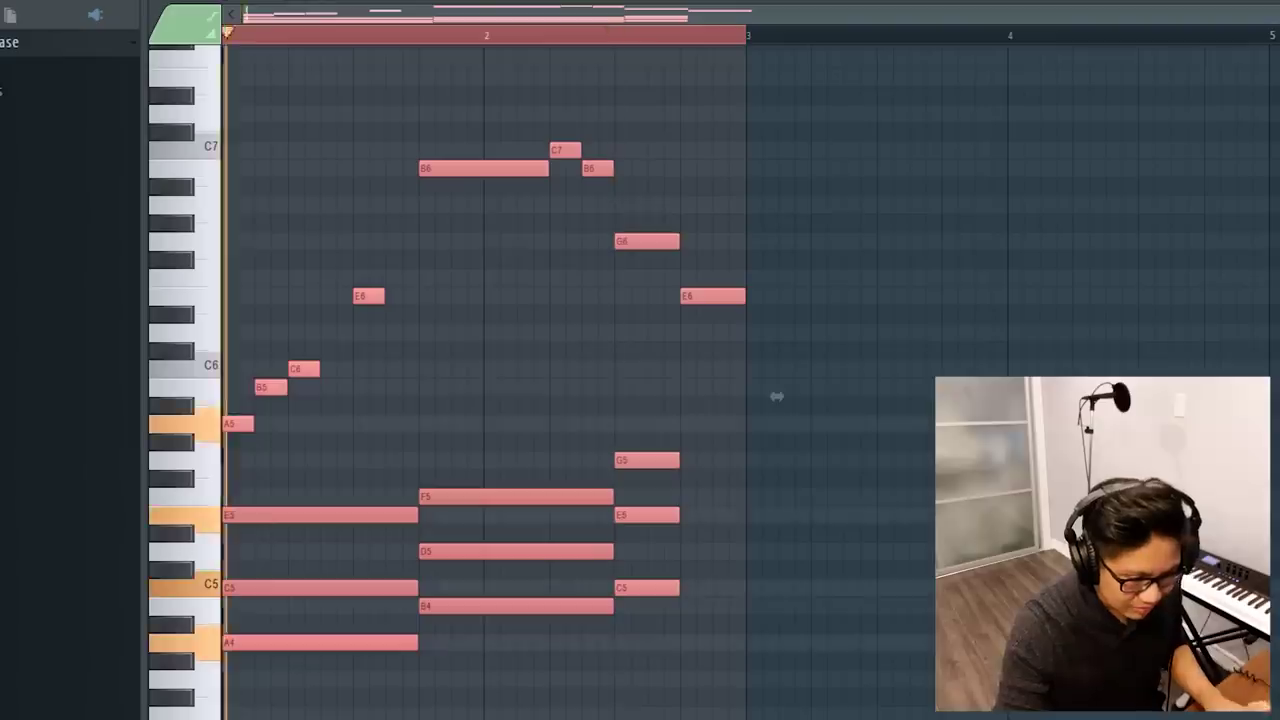
click(866, 491)
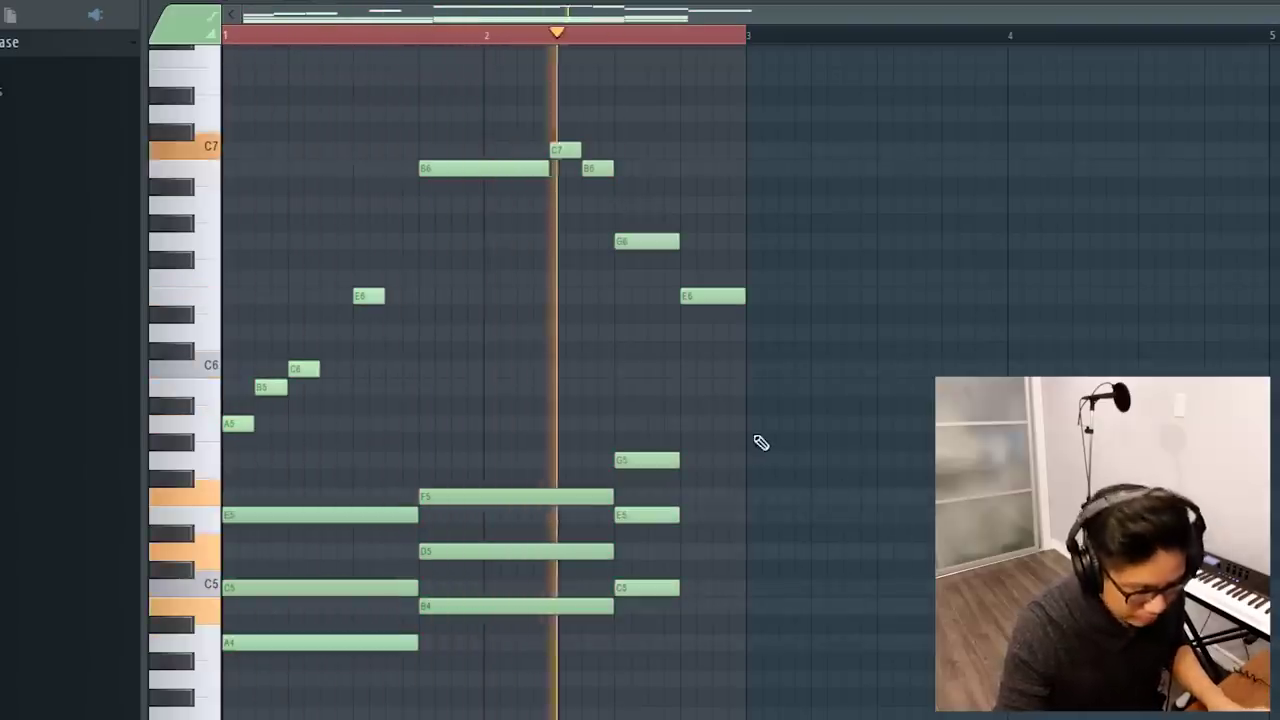
key(space)
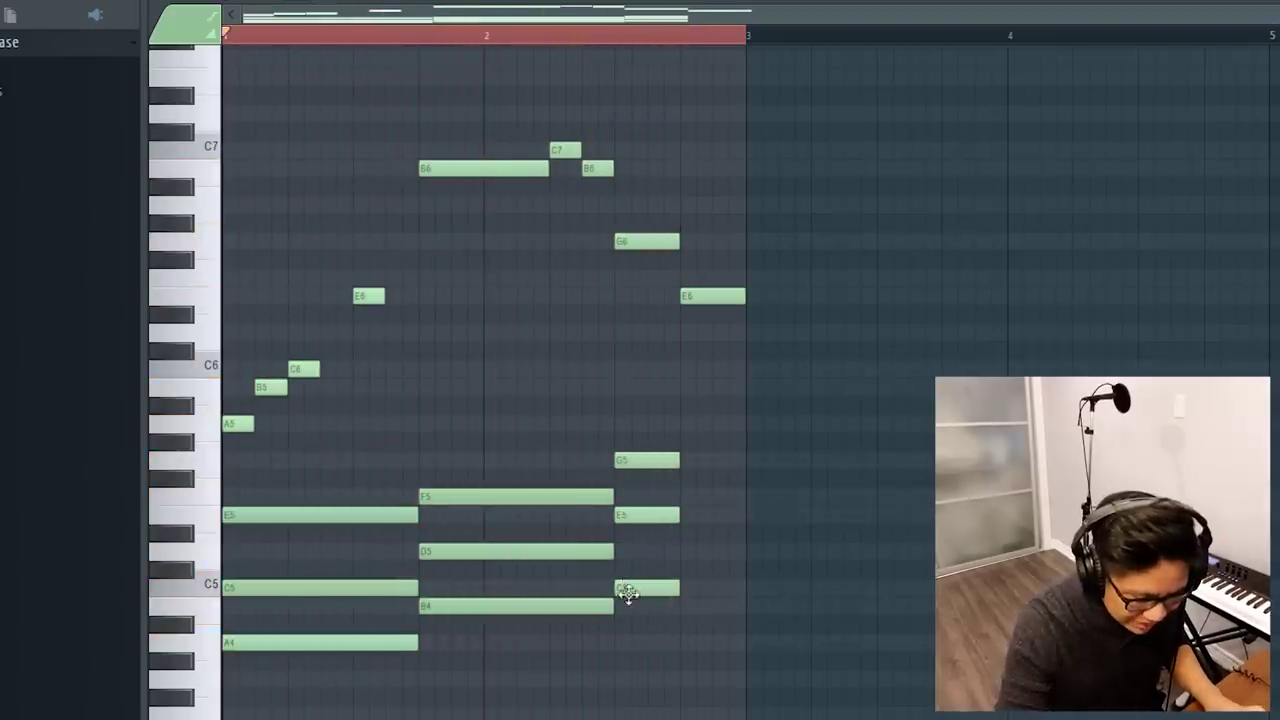
Raise the third chord's lowest note to B5 and play the passage.
drag(627, 593, 614, 393)
drag(702, 587, 631, 340)
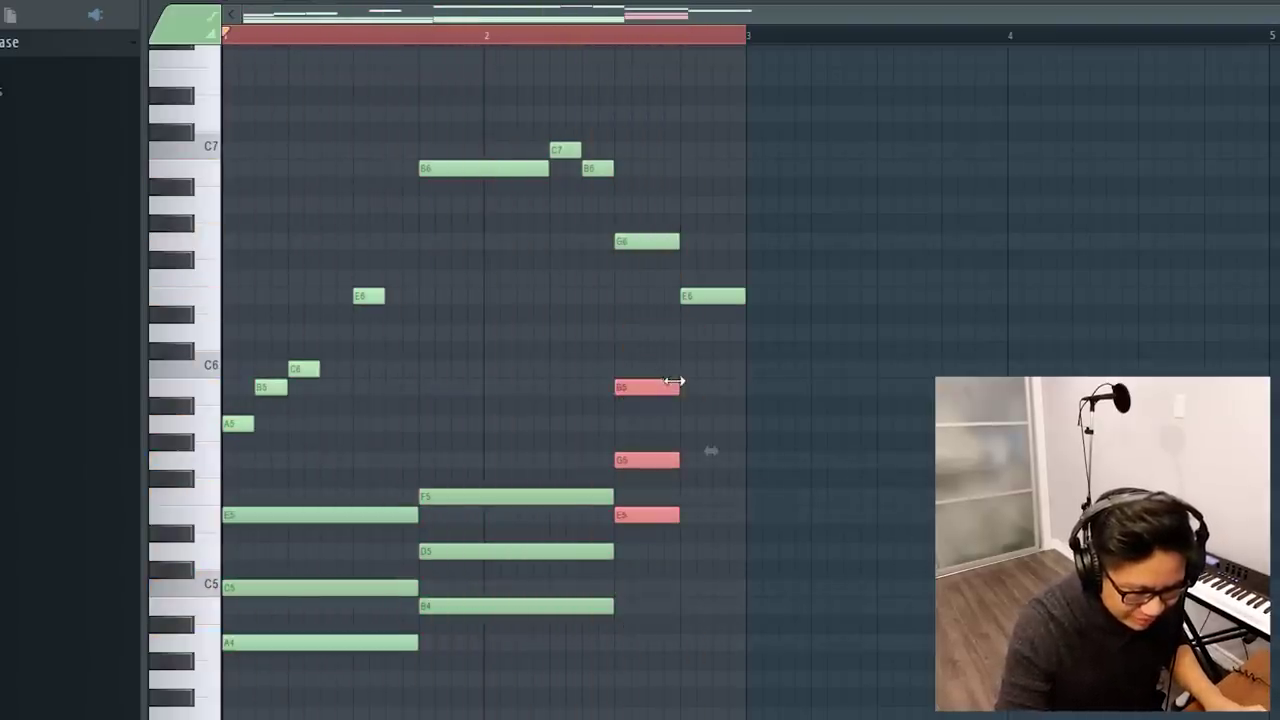
key(space)
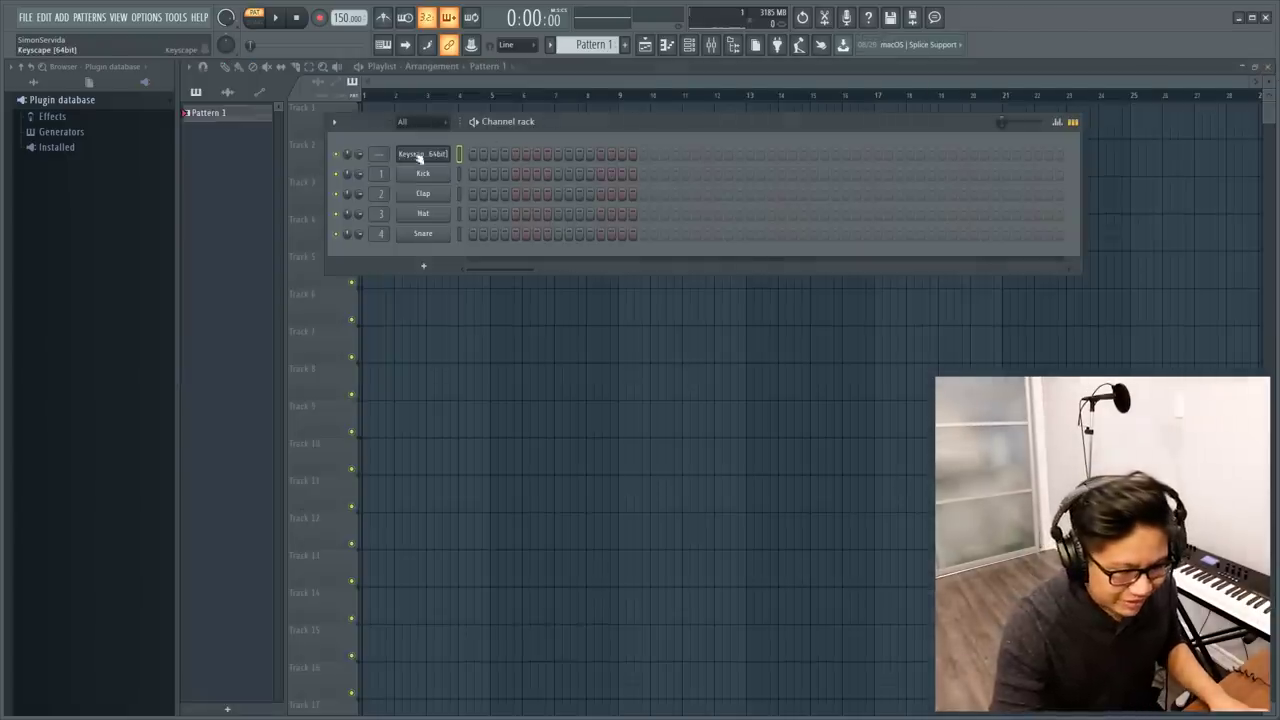
Open the Keyscape instrument and set the project tempo to 90 BPM.
click(420, 156)
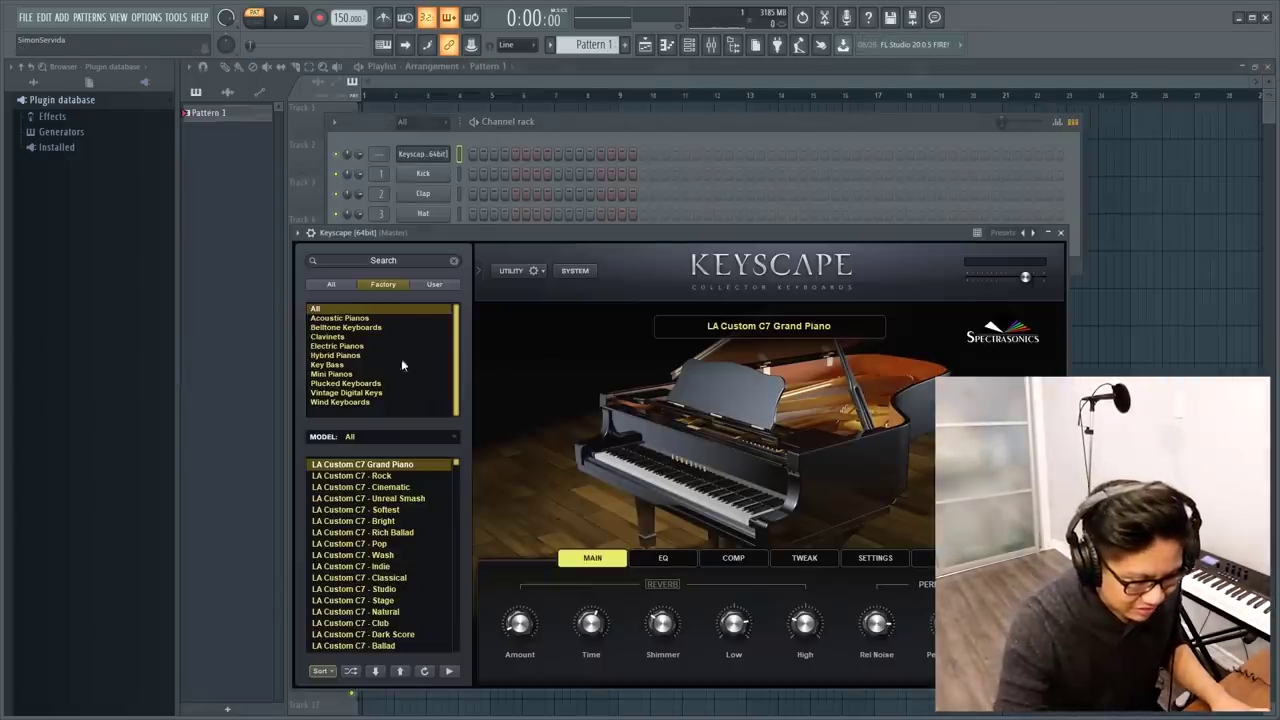
drag(348, 17, 348, 73)
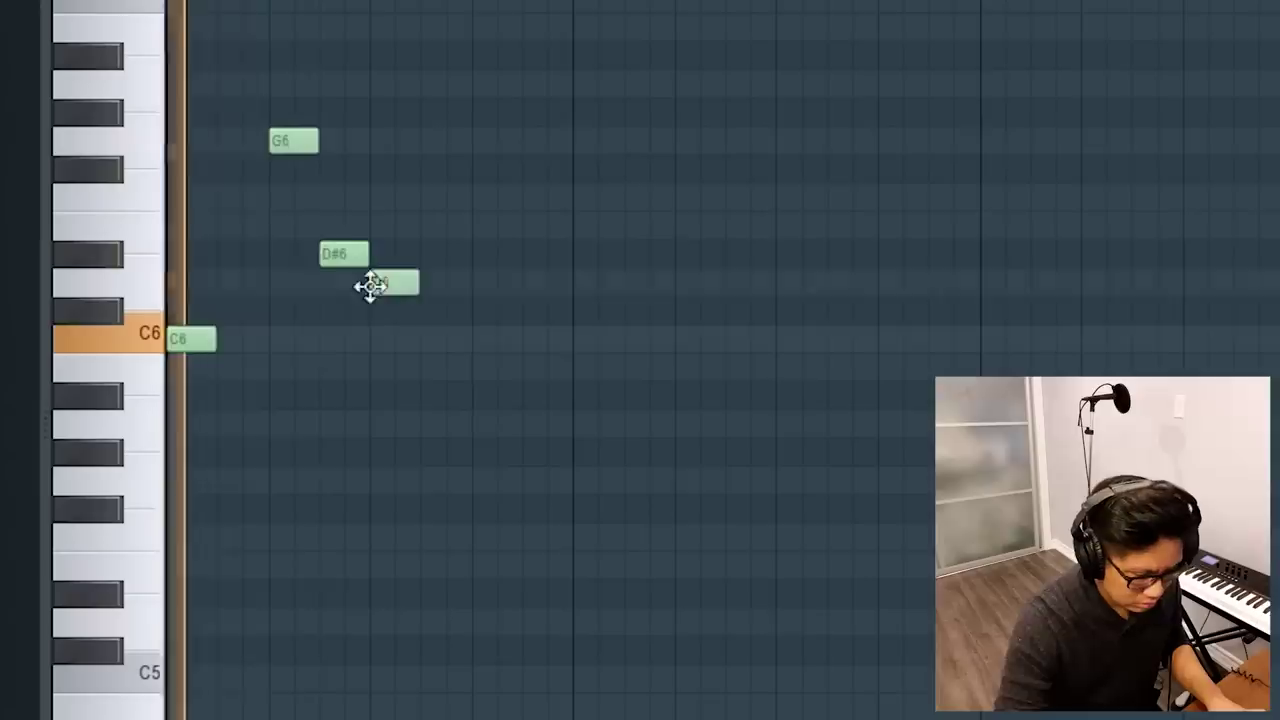
Continue the new melody from the last beat of bar 1 with half-beat notes C6, D6, D#6, D6 and C6.
key(space)
click(494, 338)
drag(545, 308, 646, 280)
click(611, 292)
click(660, 310)
right_click(660, 310)
Add a half-beat G#5 and a one-beat G5 after the last C6, and play the melody.
drag(762, 394, 776, 462)
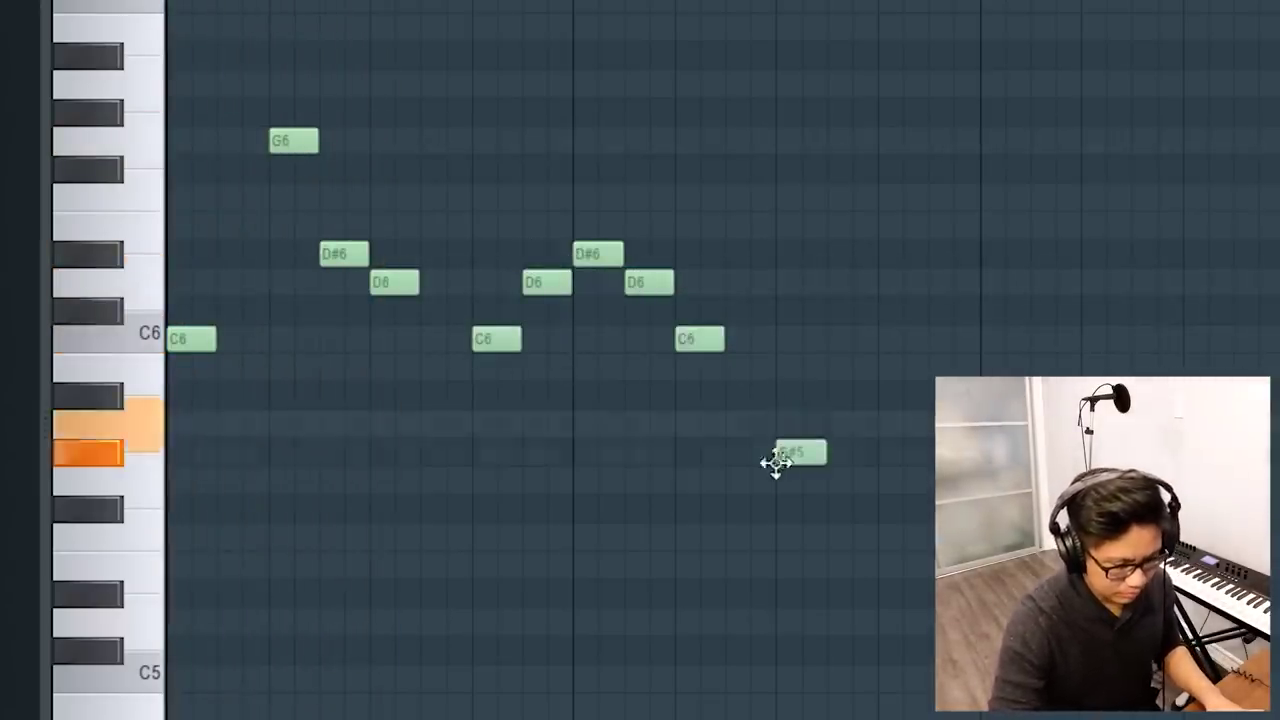
drag(881, 482, 760, 456)
key(space)
drag(842, 480, 877, 478)
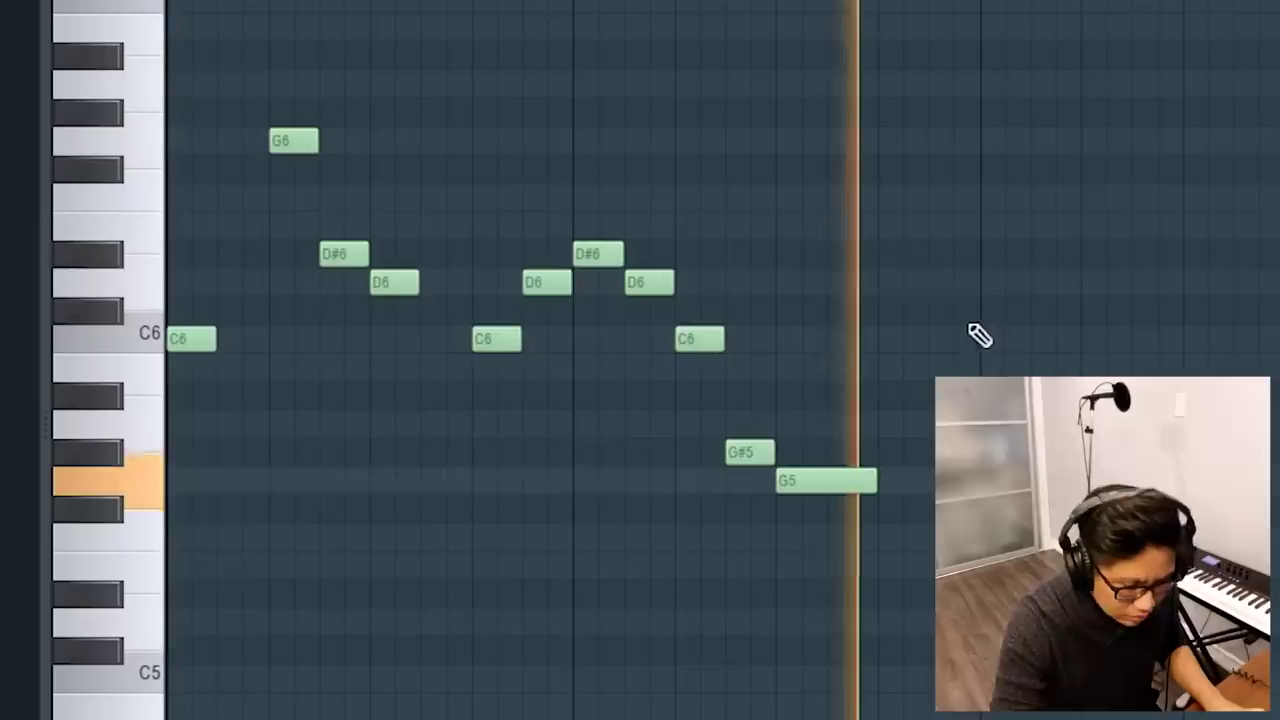
key(space)
Finish bar 2 with half-beat D#6 and D6 notes, and play the complete melody.
click(880, 255)
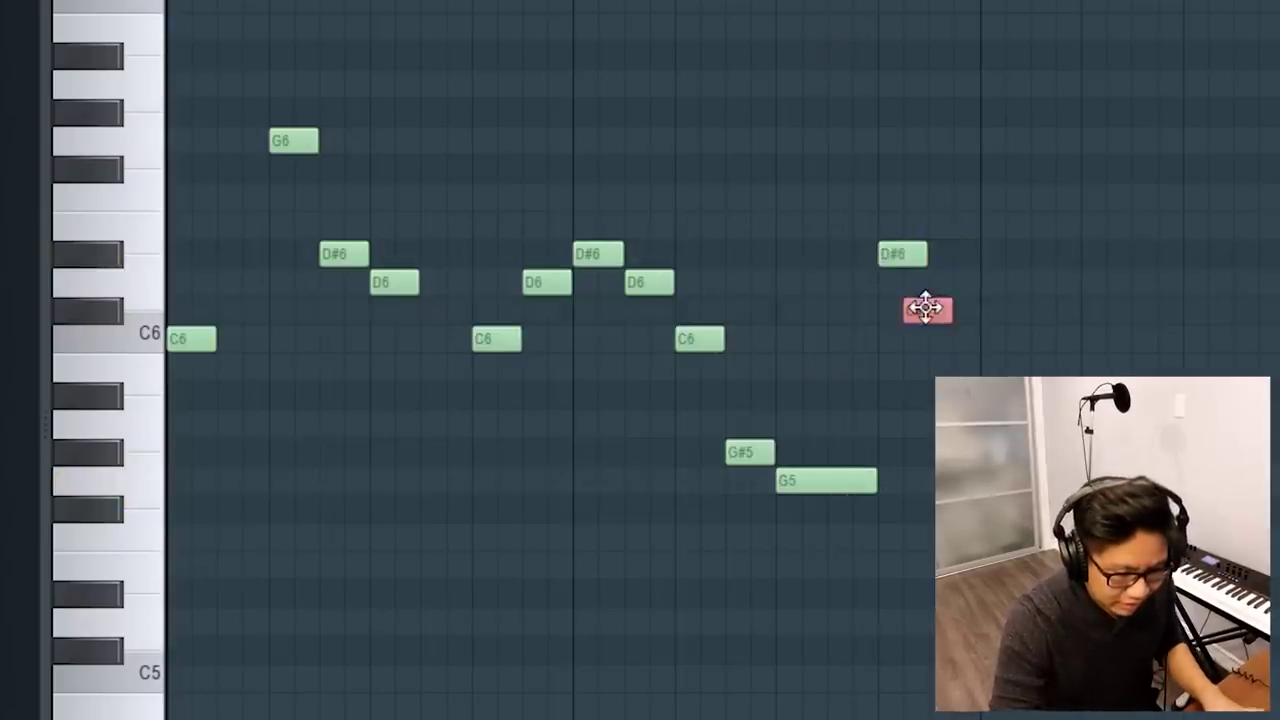
scroll(711, 371, down, 1)
key(space)
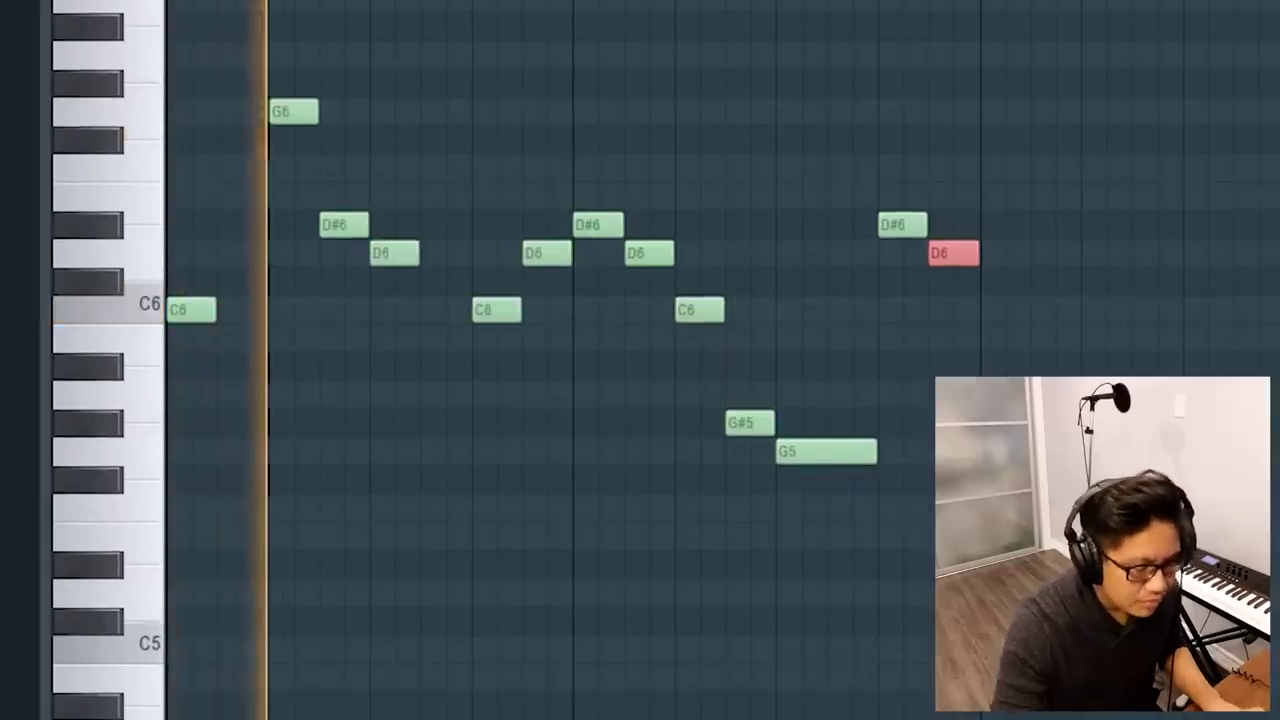
ctrl+scroll(706, 121, up, 1)
scroll(1226, 216, left, 1)
key(ctrl+d)
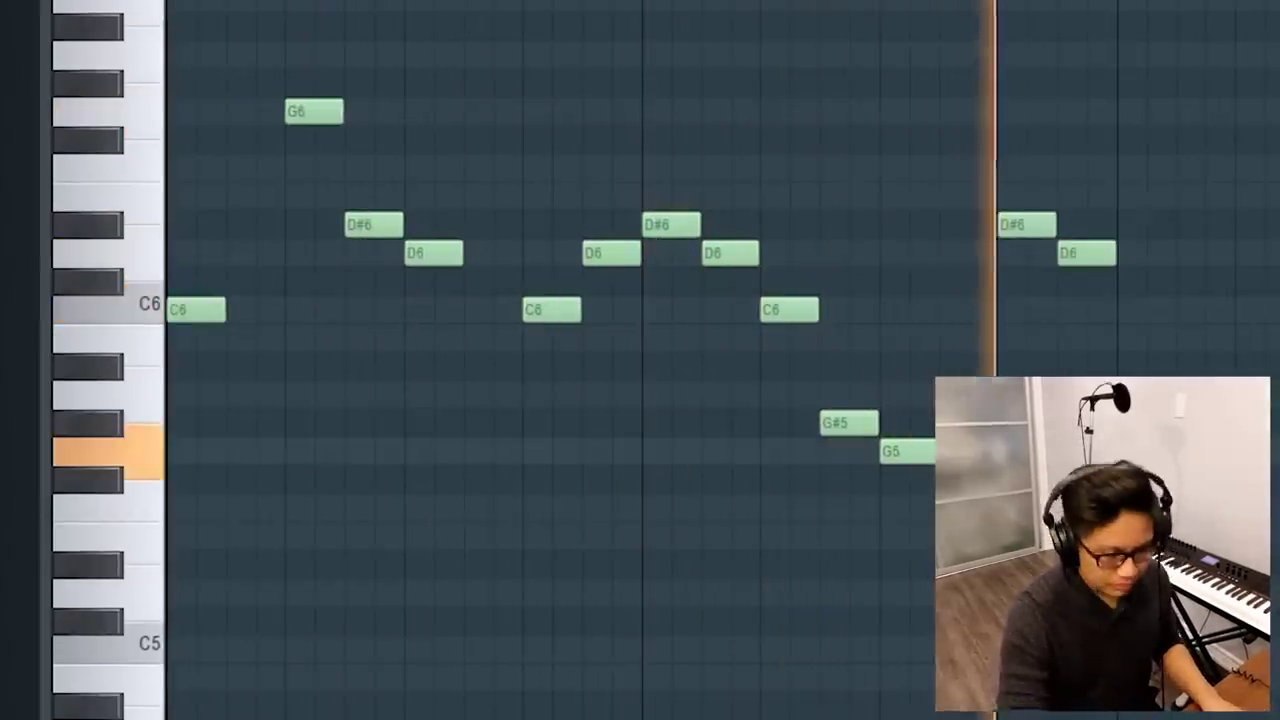
key(space)
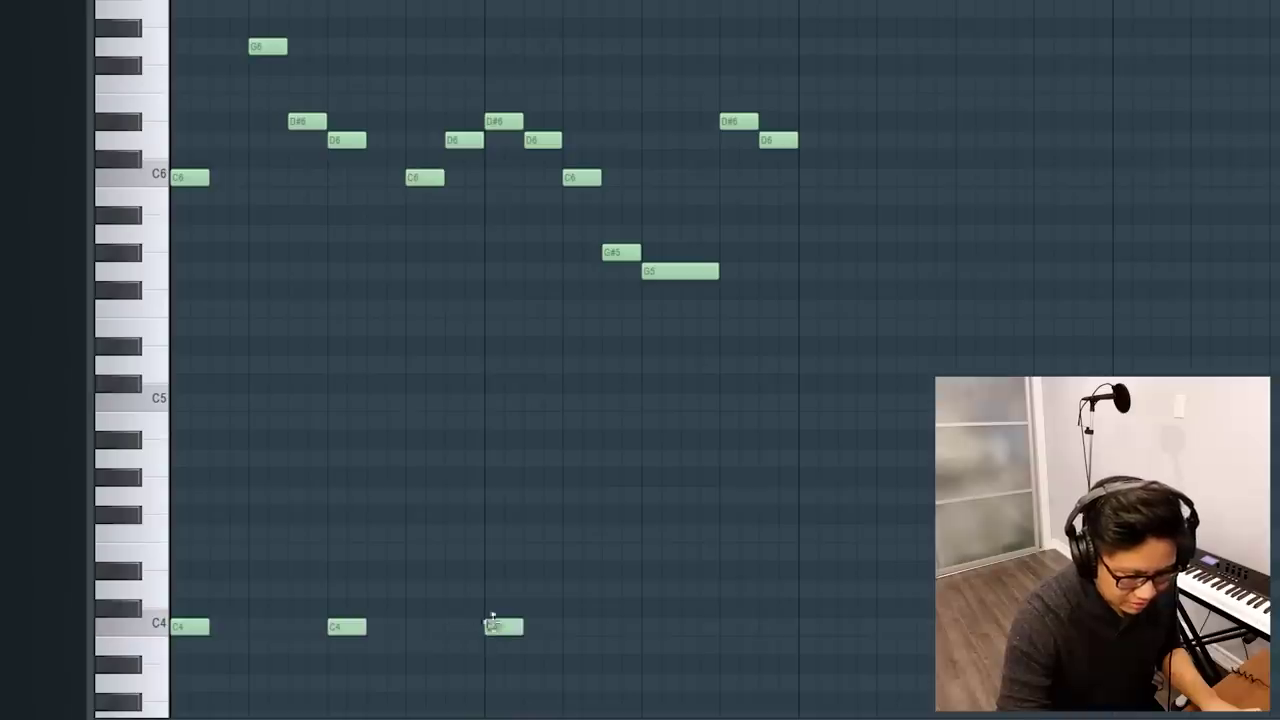
Copy the first group of melody notes down an octave and stack them as a two-beat C5, D#5 and G5 chord.
scroll(753, 628, down, 1)
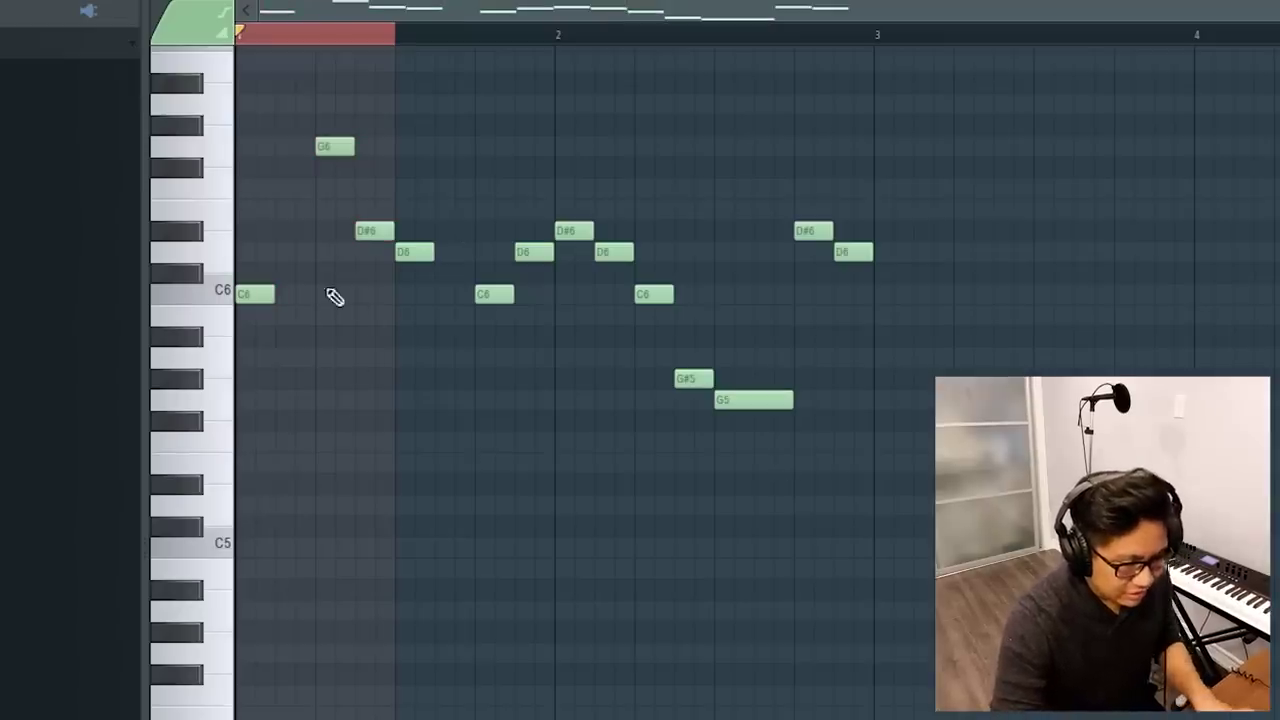
scroll(335, 297, up, 2)
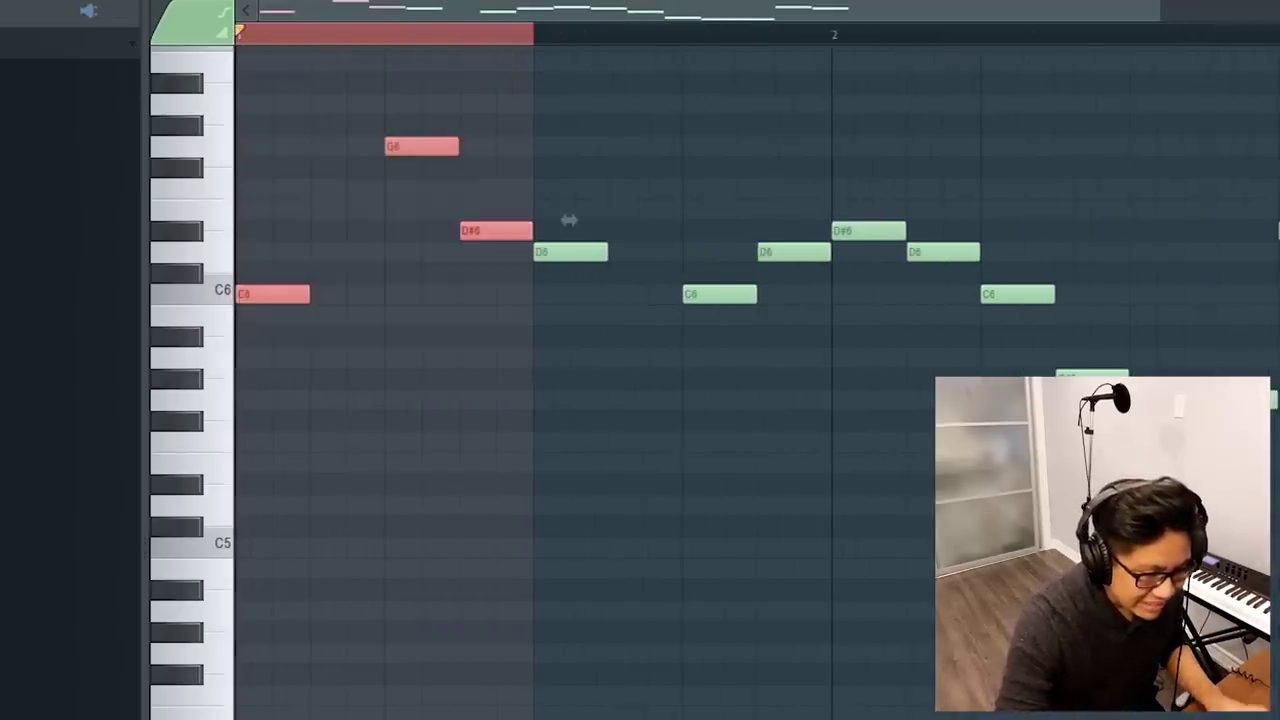
shift+drag(245, 294, 209, 549)
right_click(426, 622)
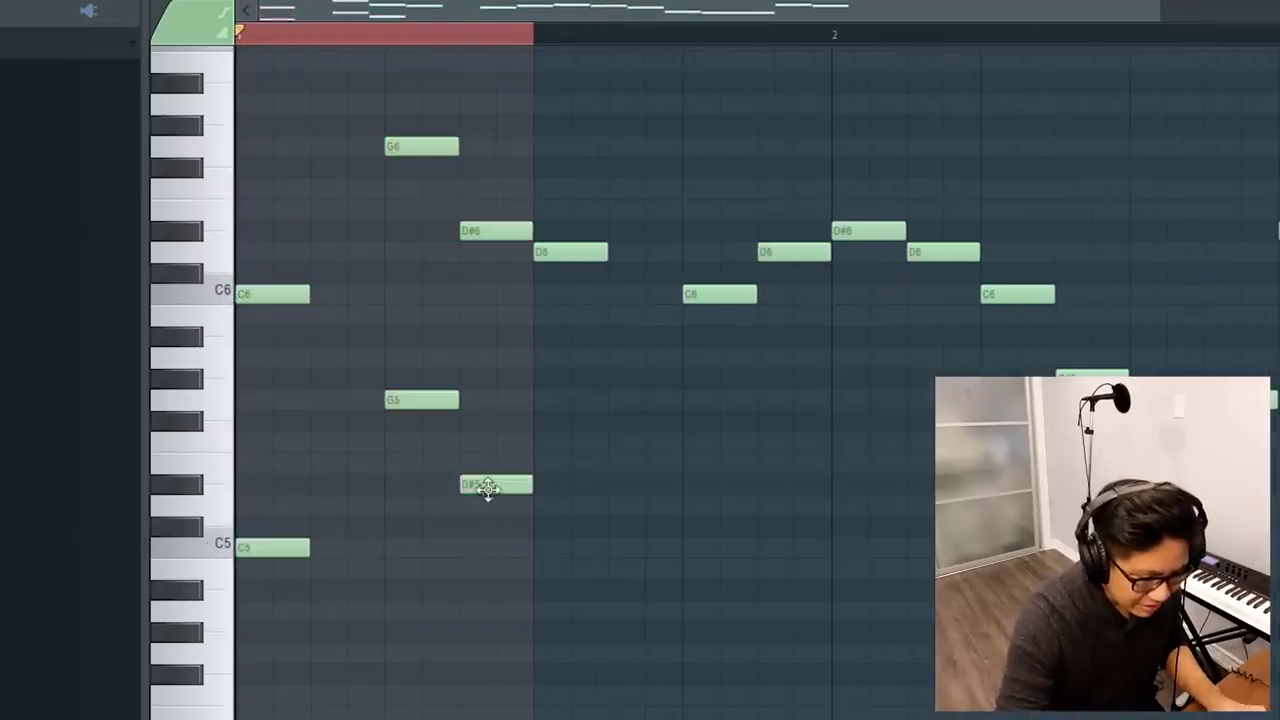
drag(420, 400, 57, 400)
drag(371, 597, 484, 413)
key(space)
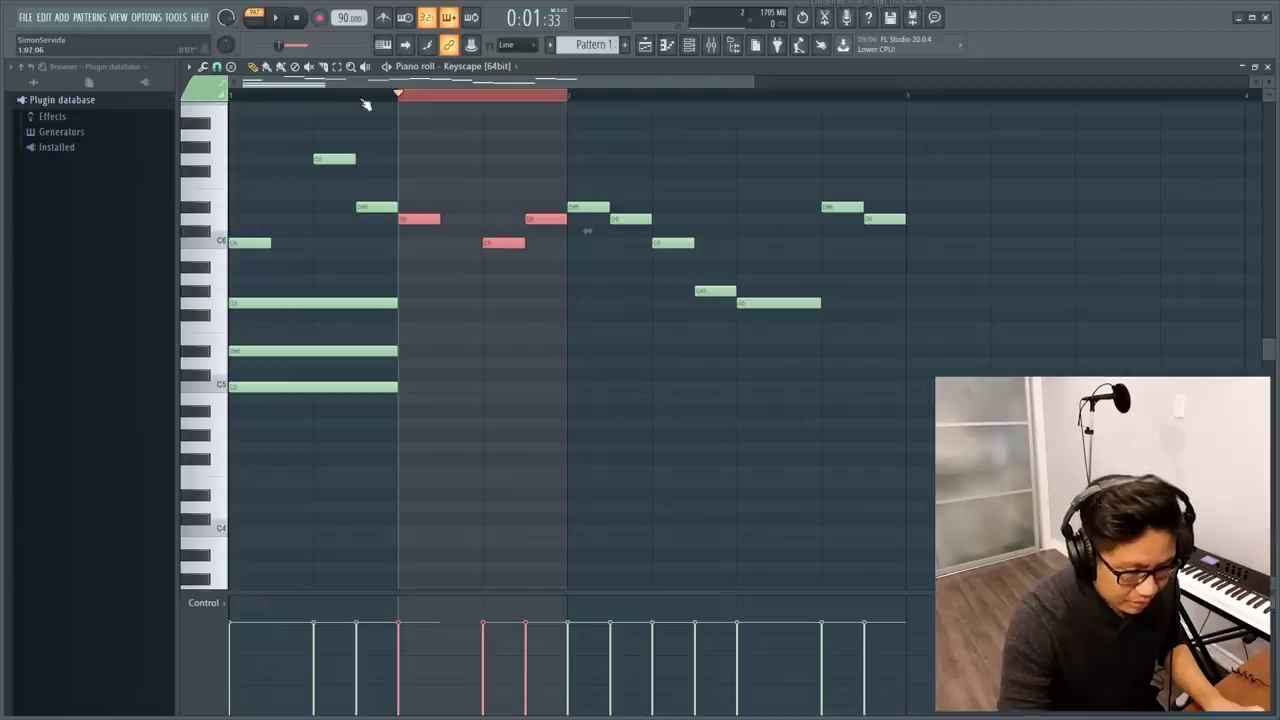
Select the second half of bar 1, add a two-beat D5, F5 and G#5 chord there, and play it.
click(468, 34)
drag(418, 78, 615, 90)
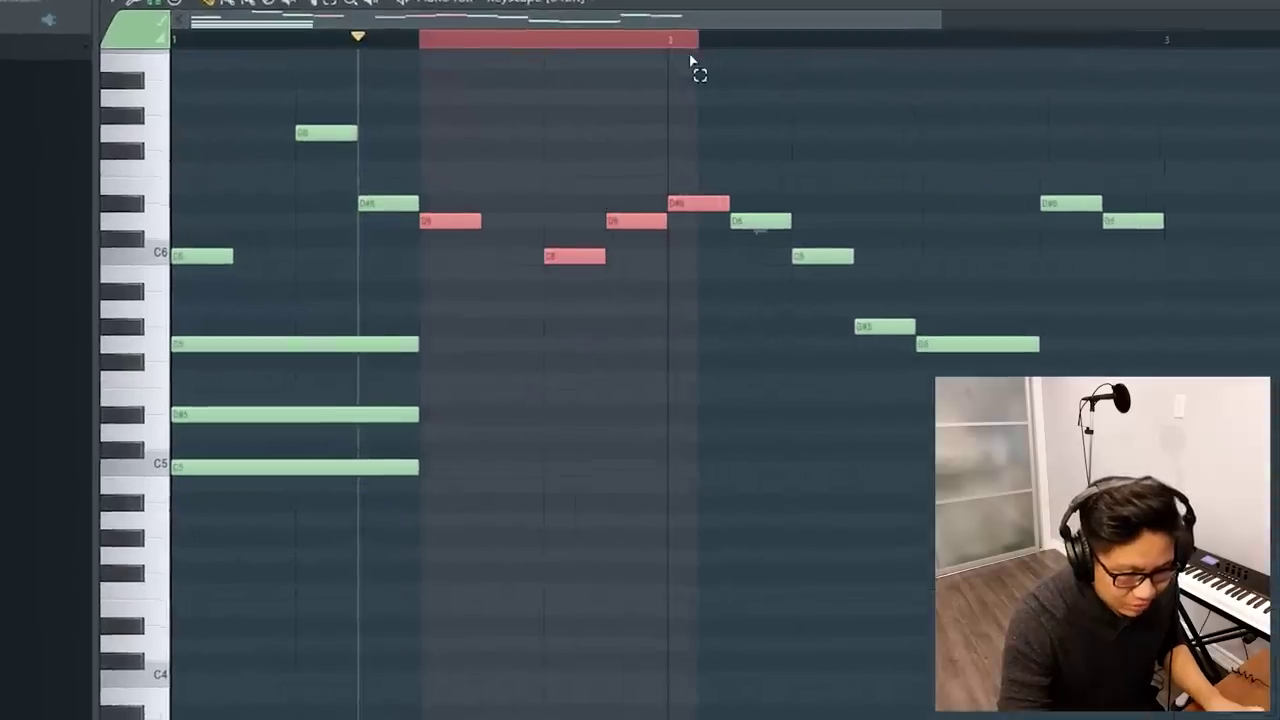
drag(582, 326, 474, 438)
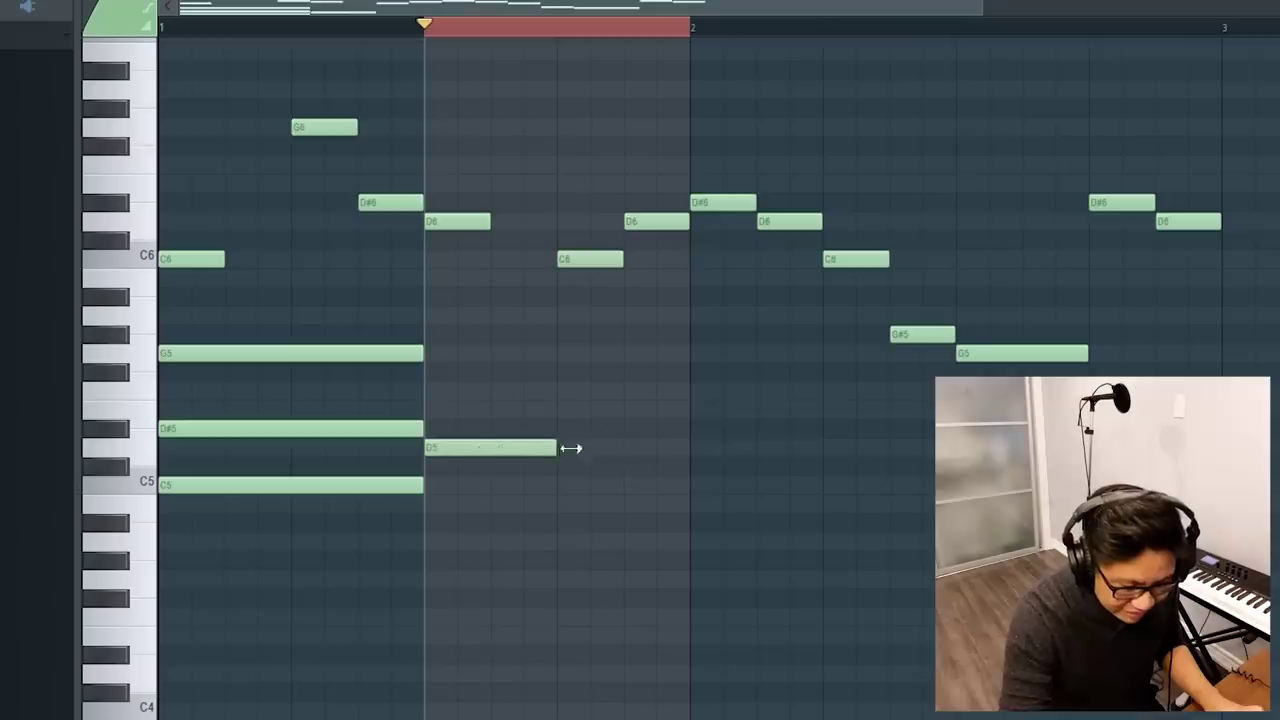
click(433, 392)
drag(458, 334, 430, 331)
key(space)
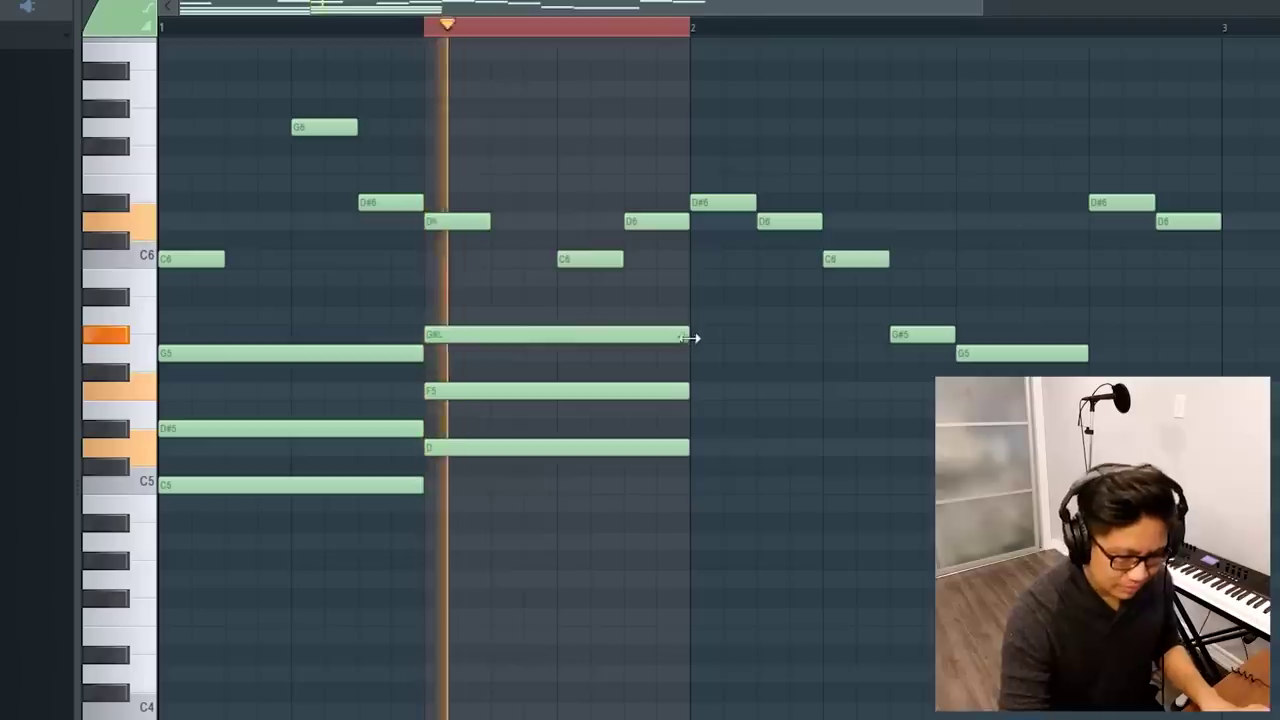
key(space)
Extend the time selection across all of bar 1 and play both chords with the melody.
drag(226, 24, 721, 306)
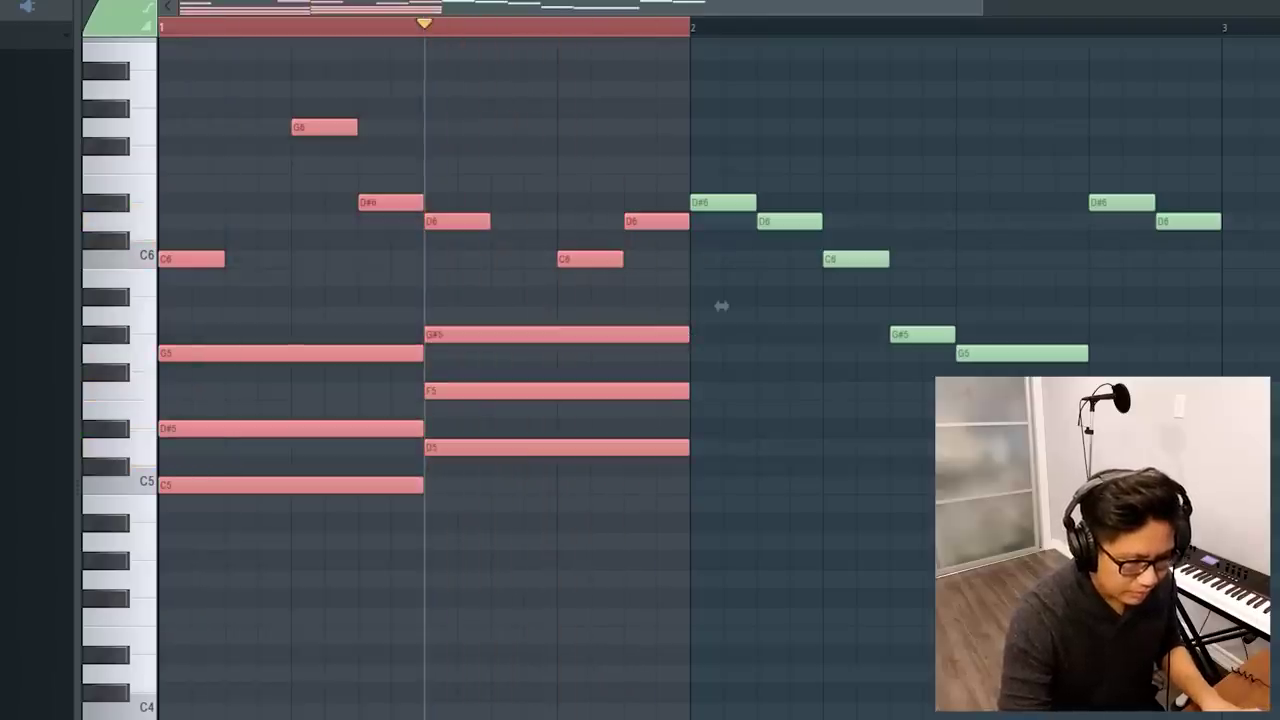
key(space)
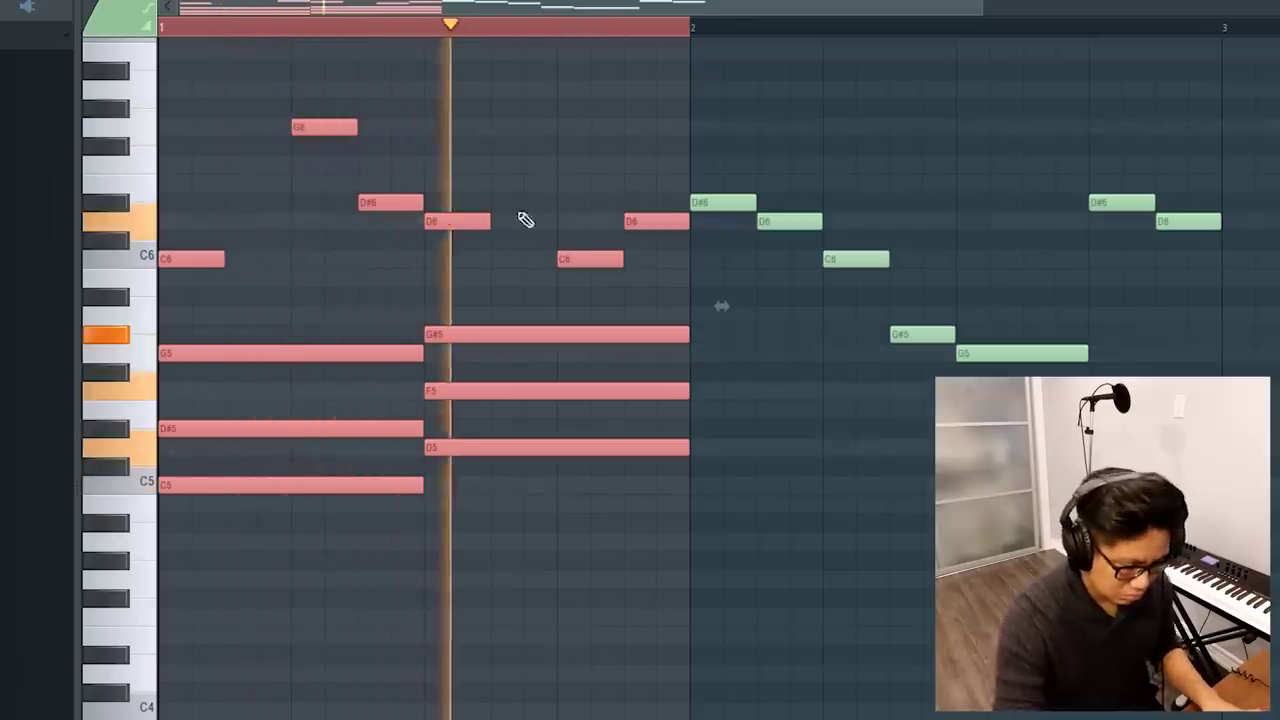
key(space)
ctrl+click(614, 634)
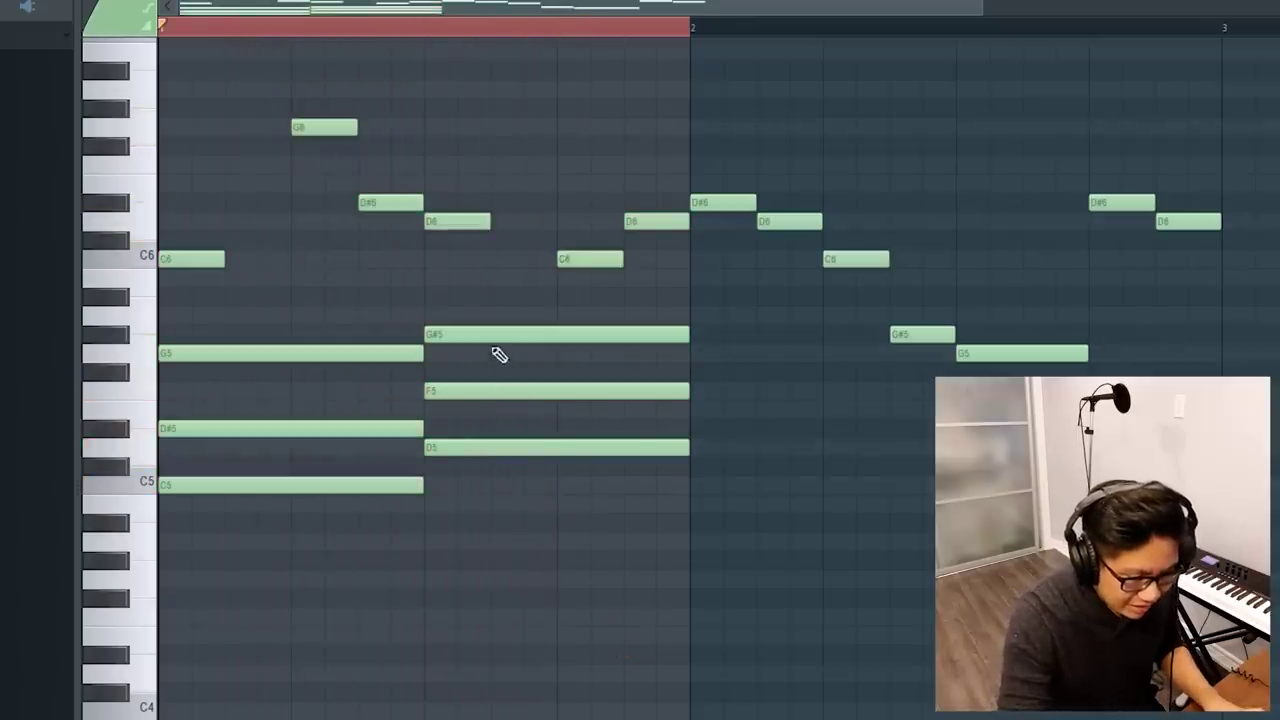
Change the second chord to A#4, D5 and G5, and play the two-chord passage.
drag(497, 337, 478, 527)
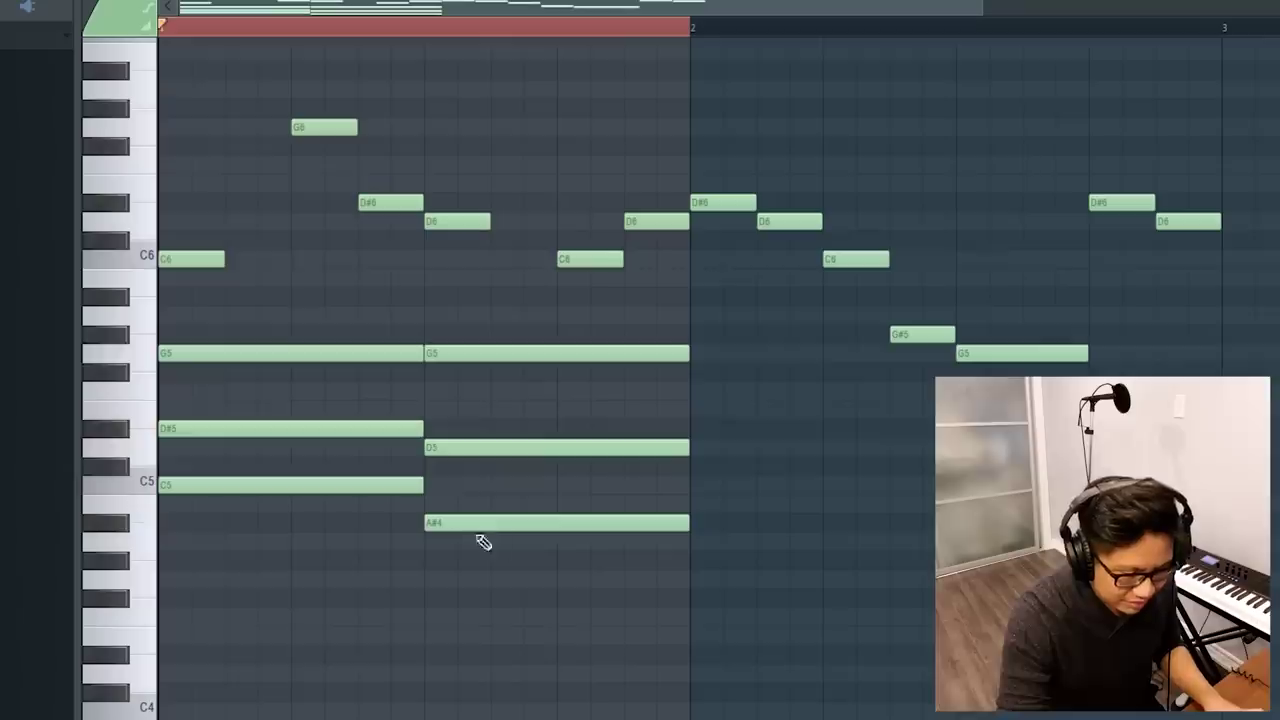
key(space)
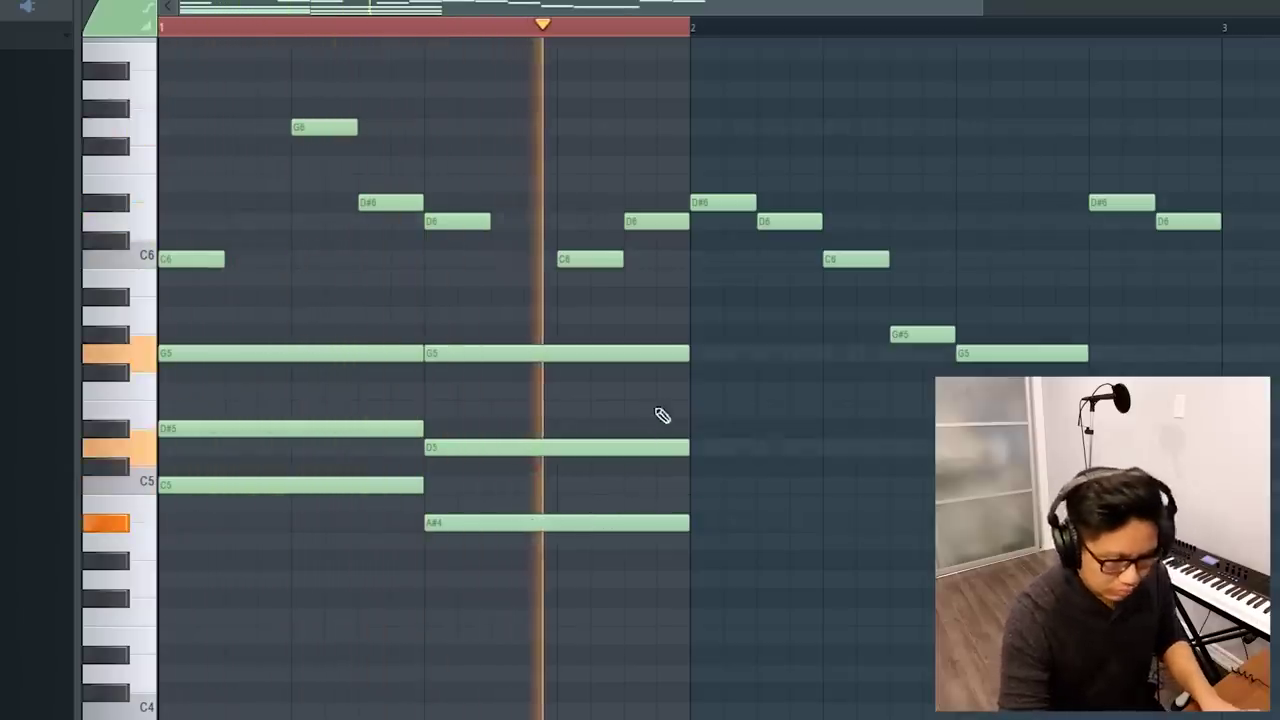
Try F5 as the top note of the second chord, play it, and move the note back to G5.
key(space)
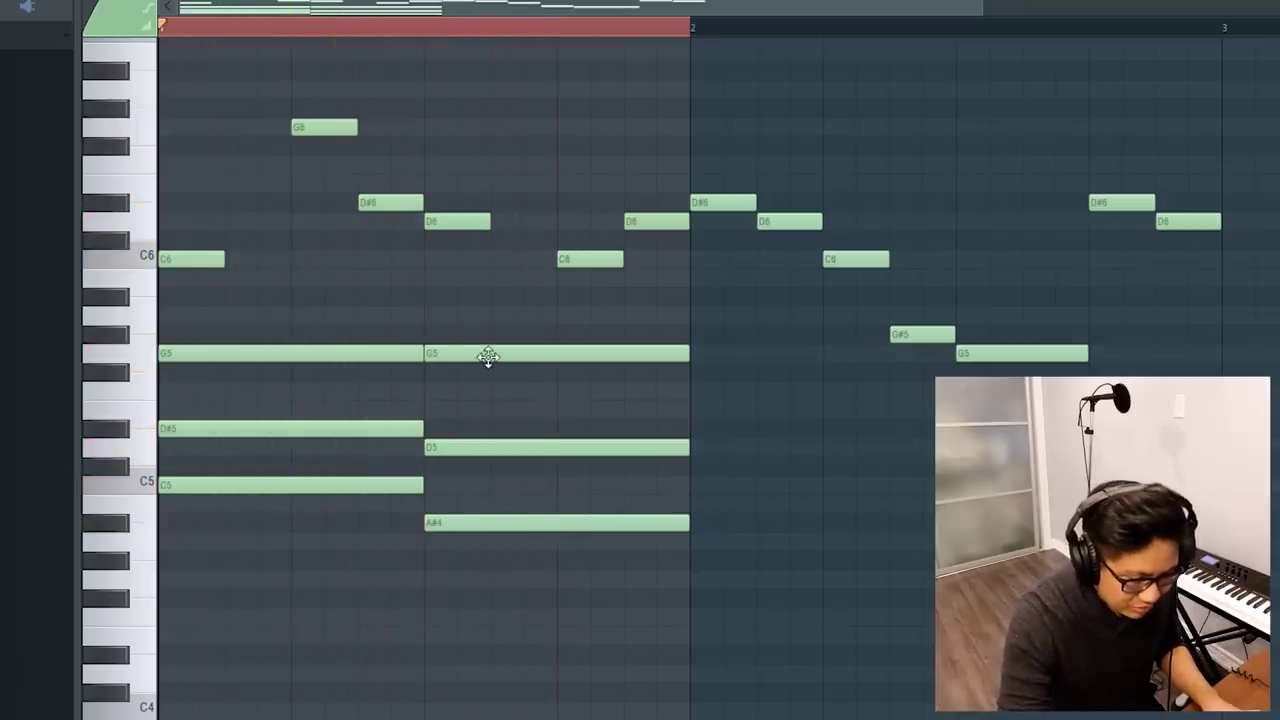
drag(487, 356, 484, 393)
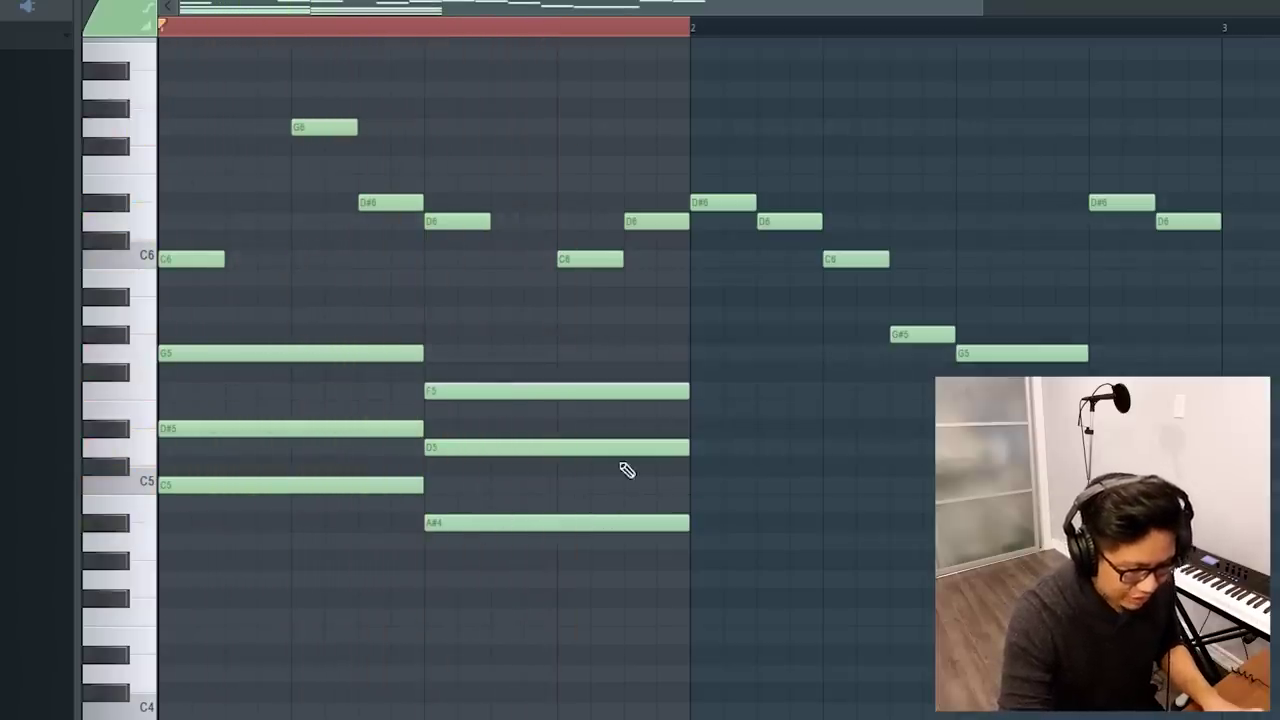
key(space)
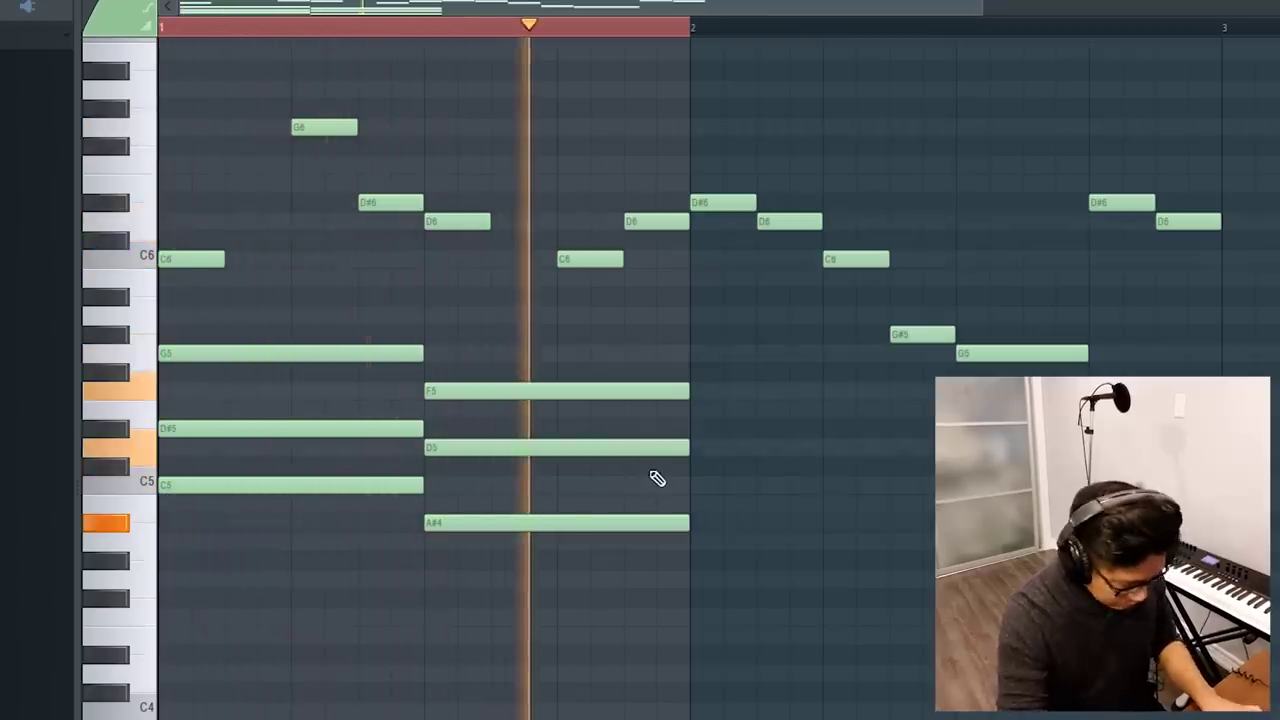
key(space)
drag(496, 390, 494, 351)
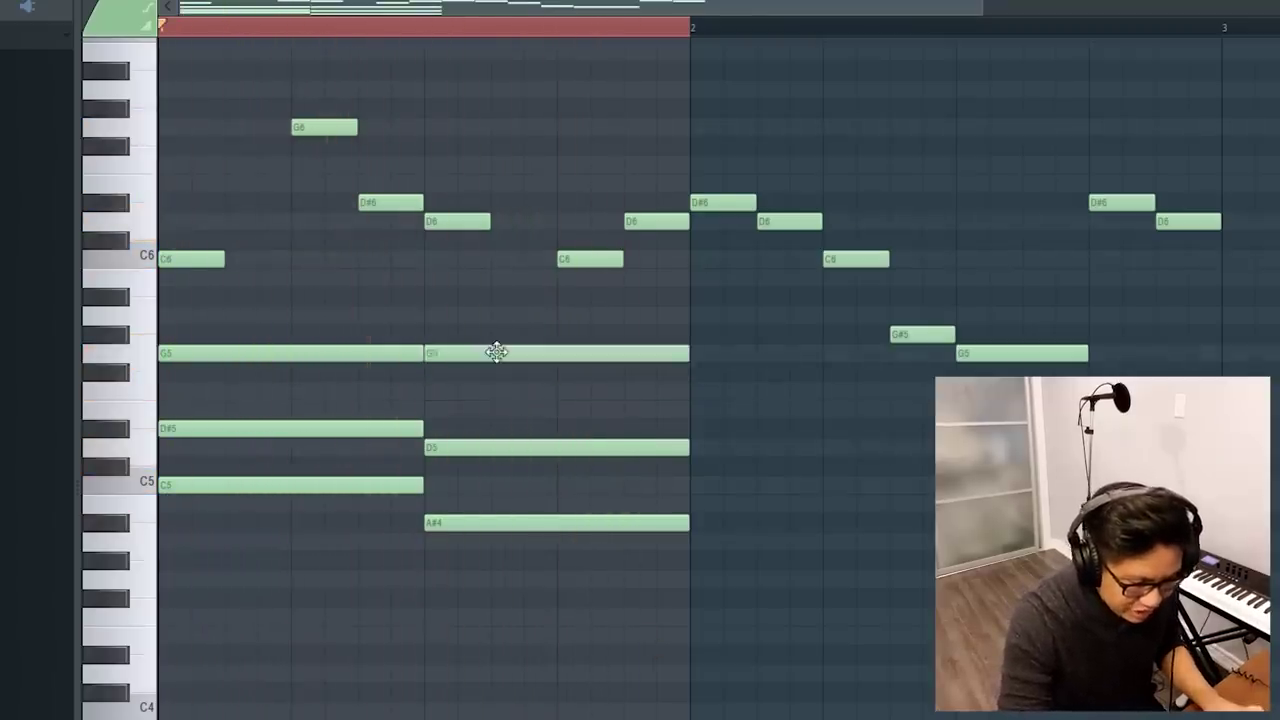
Copy the melody notes in the first half of bar 2 down an octave and stack them as two-beat G#4, C5, D5 and D#5 notes.
scroll(534, 340, down, 2)
key(space)
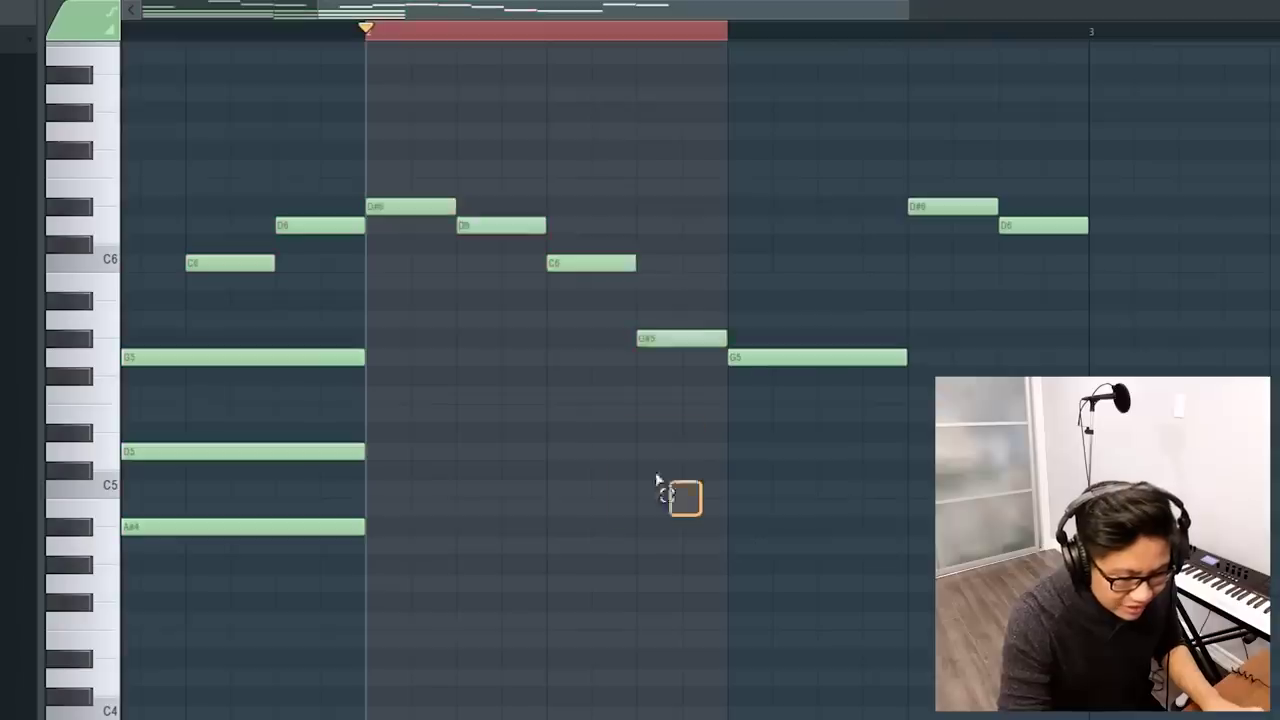
drag(700, 514, 369, 443)
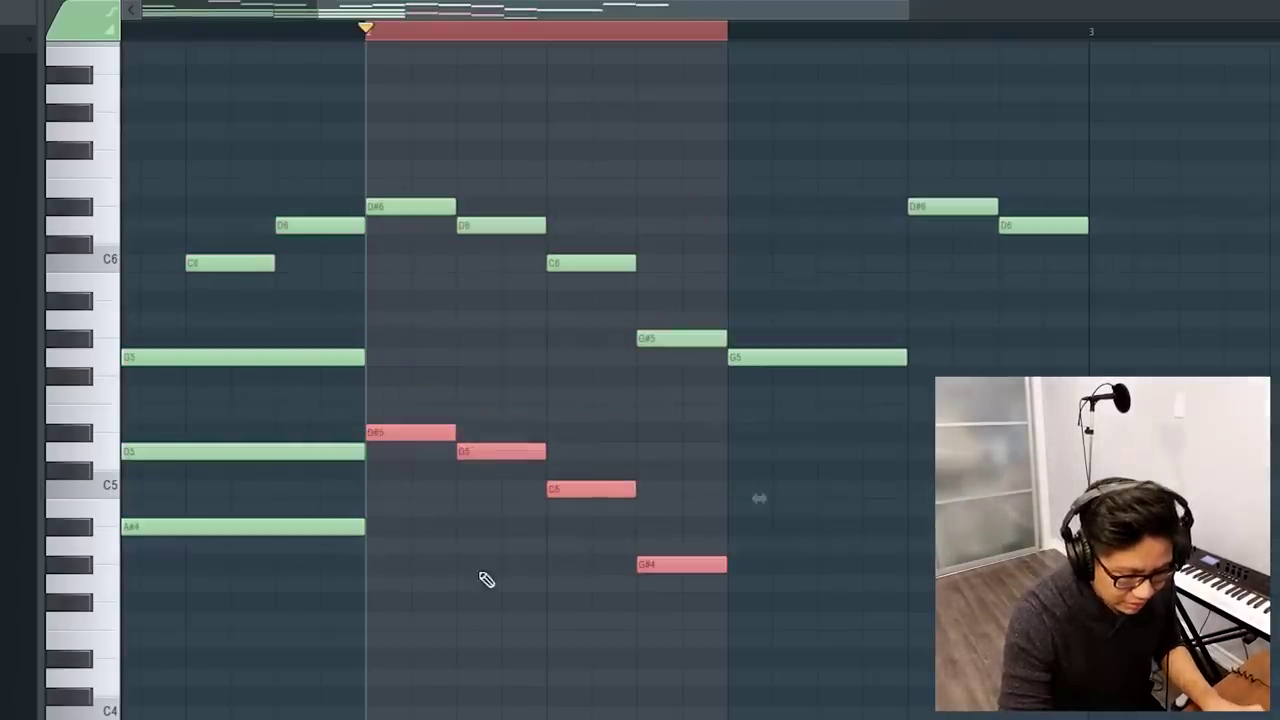
click(486, 580)
drag(507, 451, 416, 451)
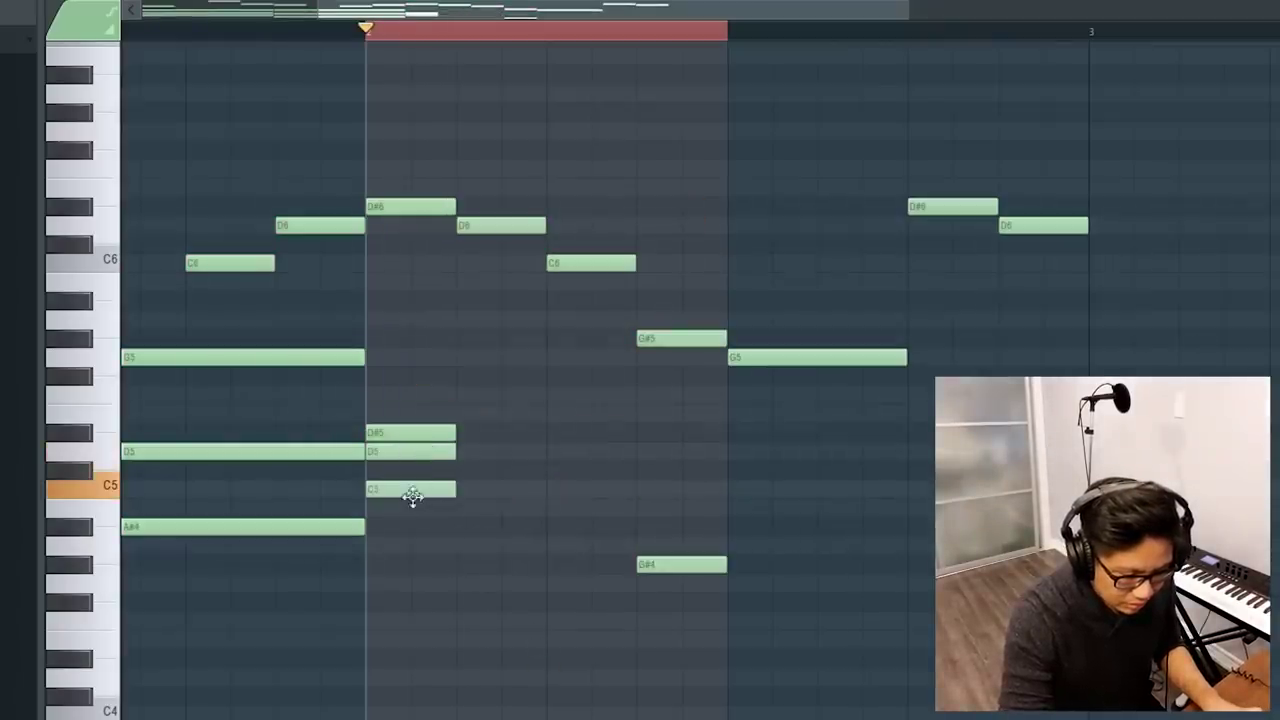
drag(410, 571, 727, 436)
click(673, 468)
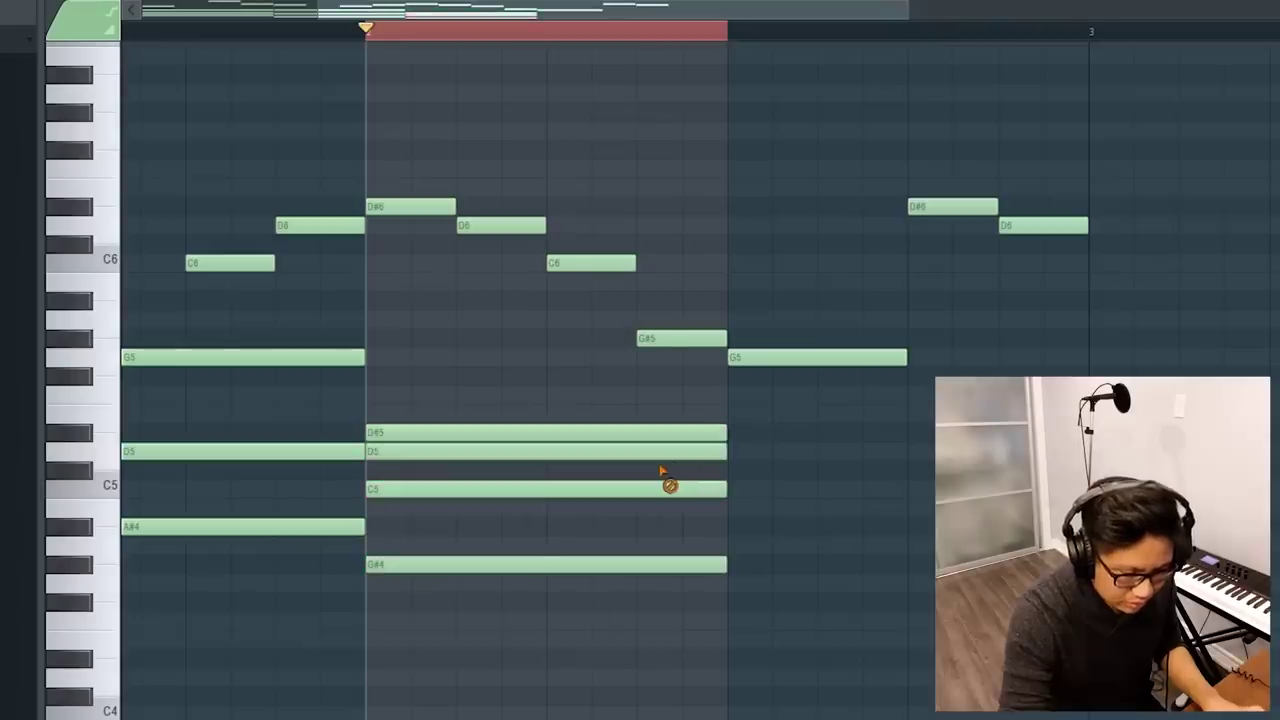
Delete the D5 from the stack at the start of bar 2 and play the G#4, C5 and D#5 chord.
right_click(656, 456)
key(space)
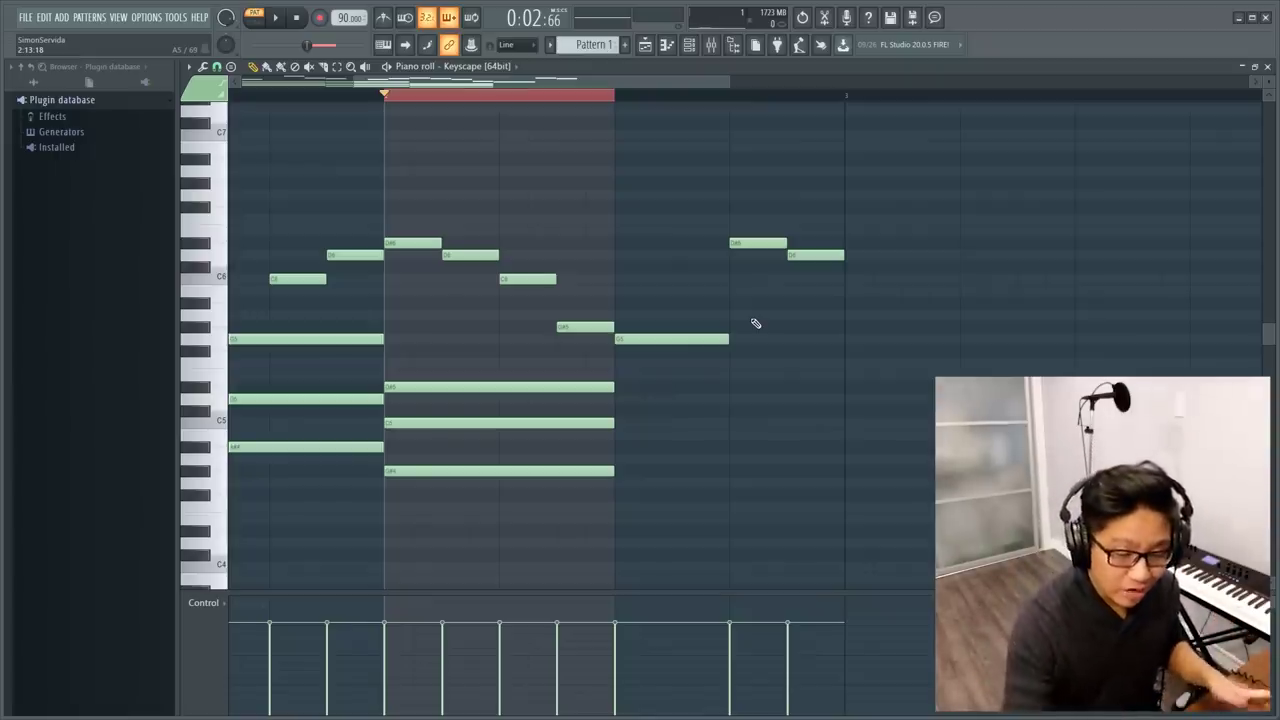
scroll(728, 473, down, 3)
scroll(470, 410, up, 1)
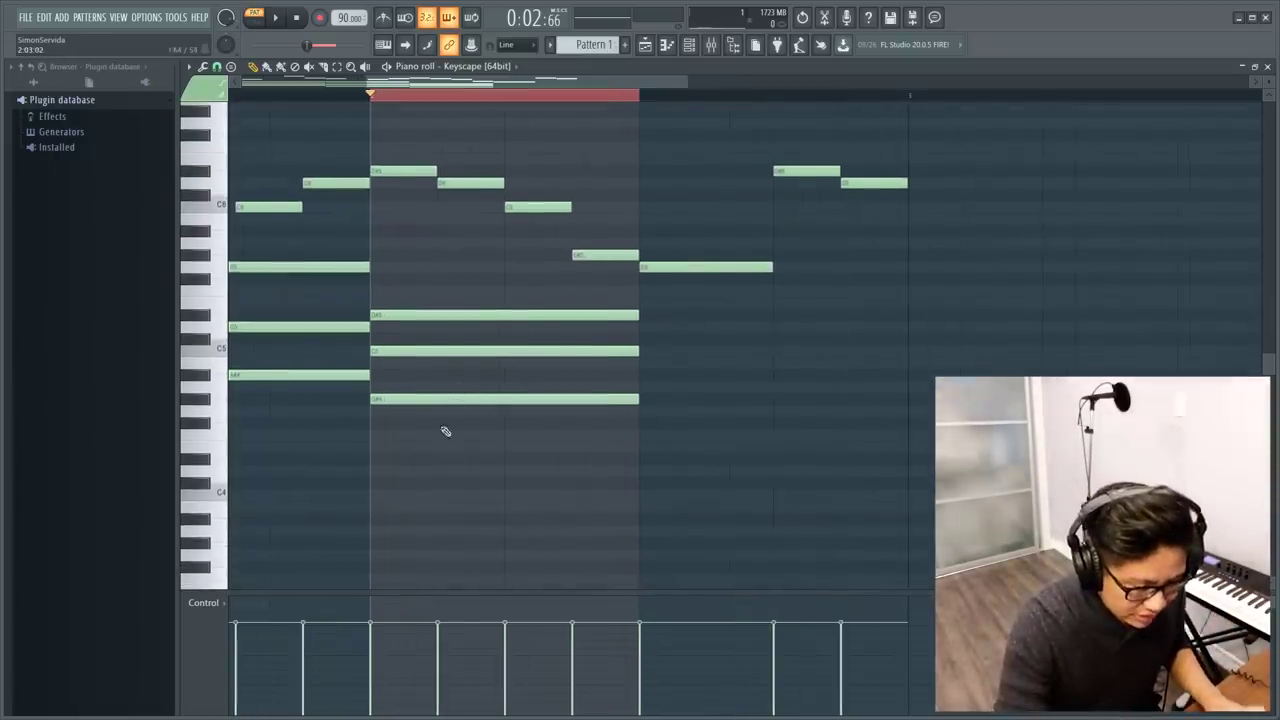
scroll(649, 300, up, 3)
key(space)
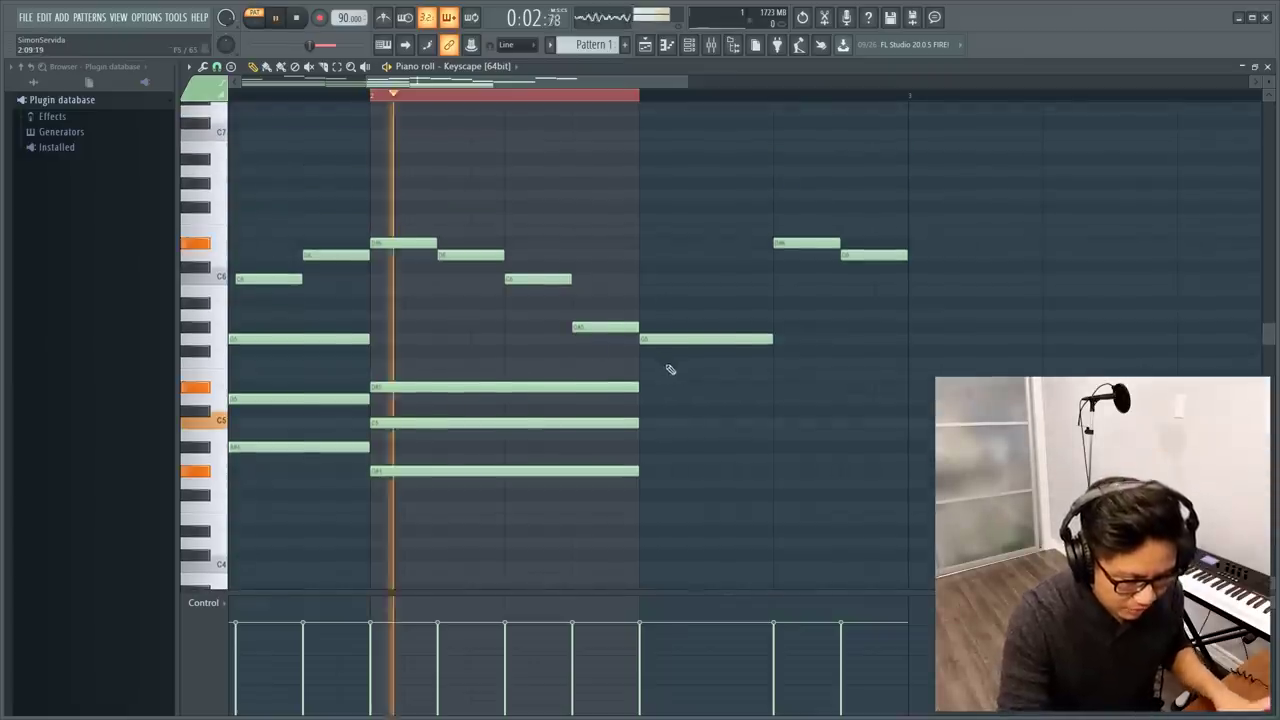
key(space)
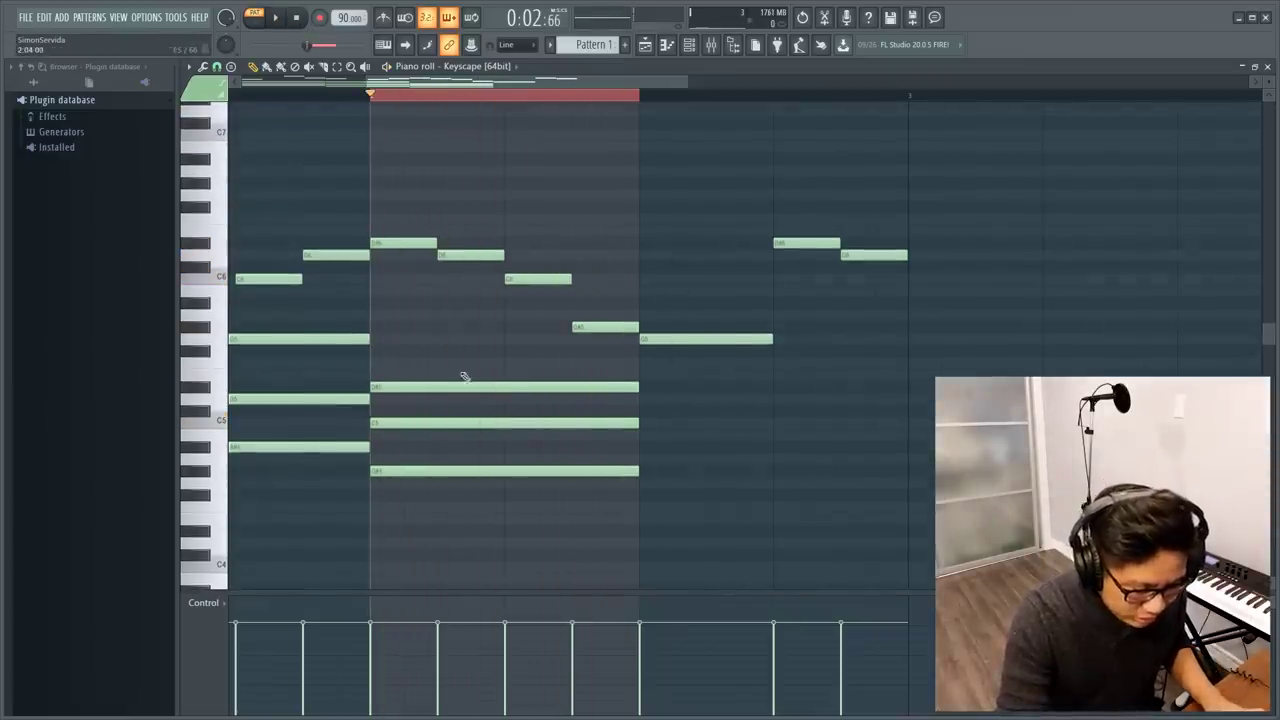
Add a two-beat F4 below the chord in the first half of bar 2 and play it with the melody.
scroll(410, 389, down, 3)
drag(422, 462, 422, 434)
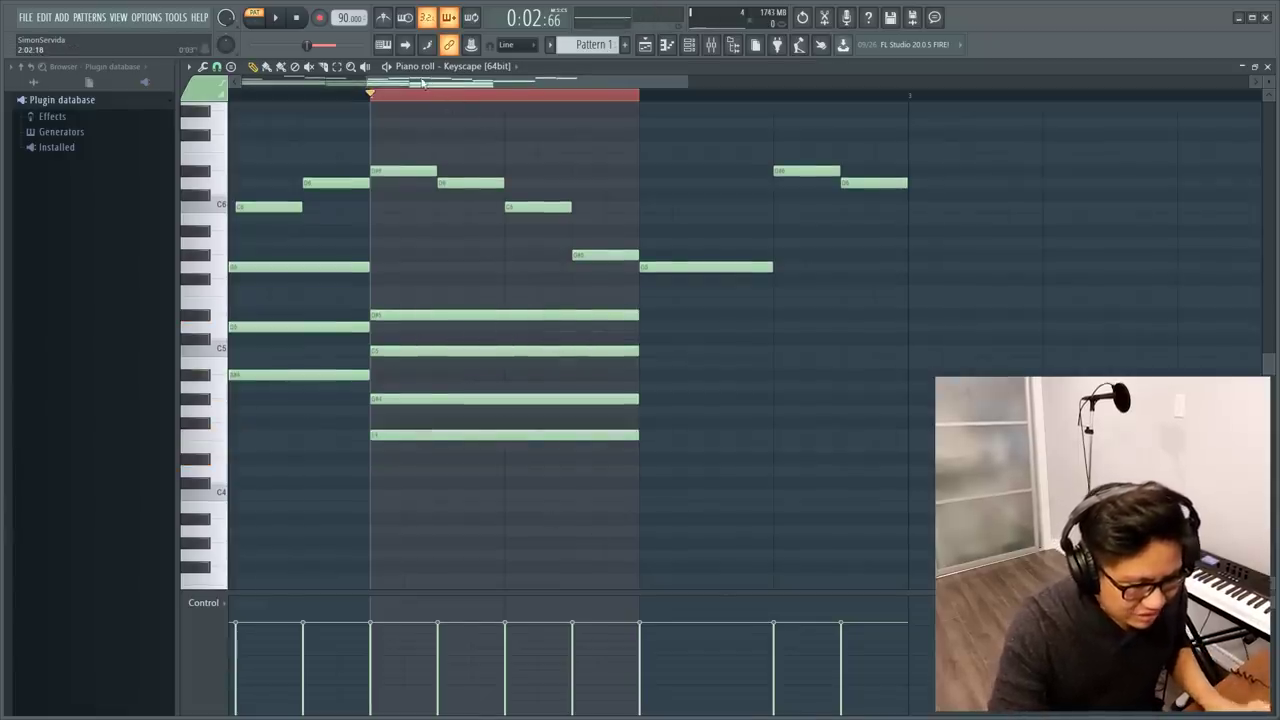
key(space)
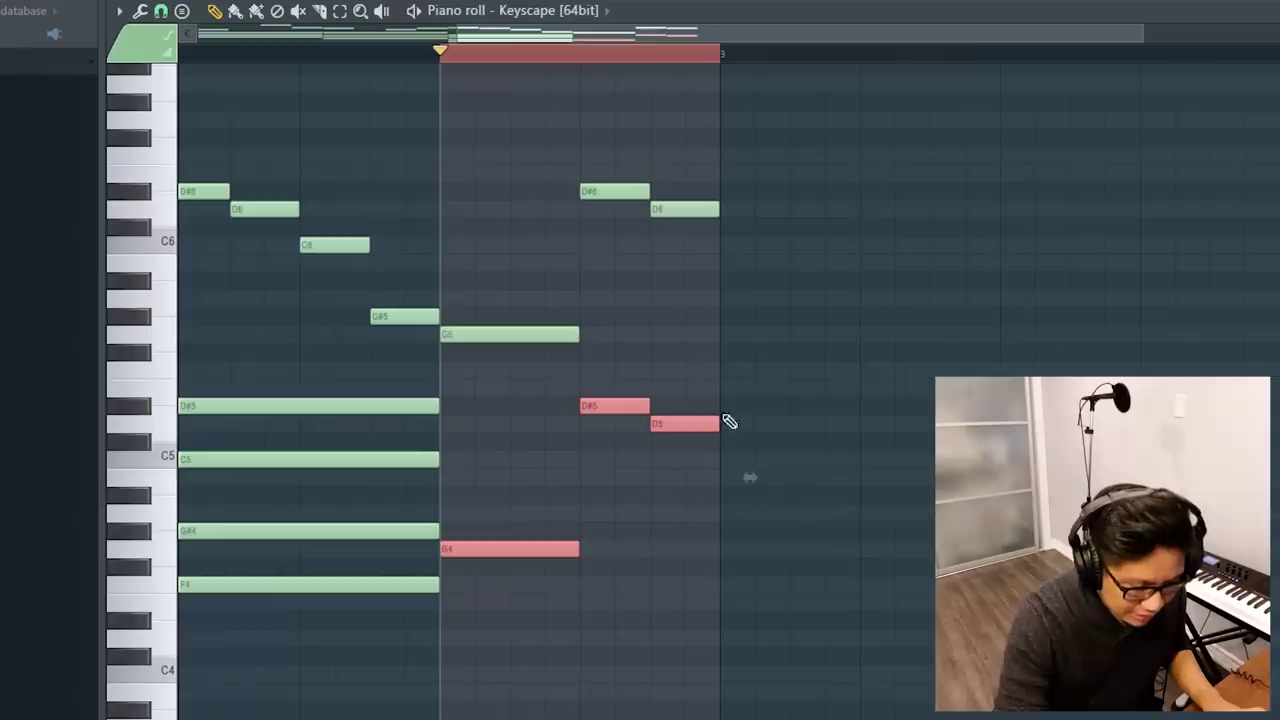
Build a two-beat G4, B4 and D5 chord in the second half of bar 2 and play it.
key(ctrl+d)
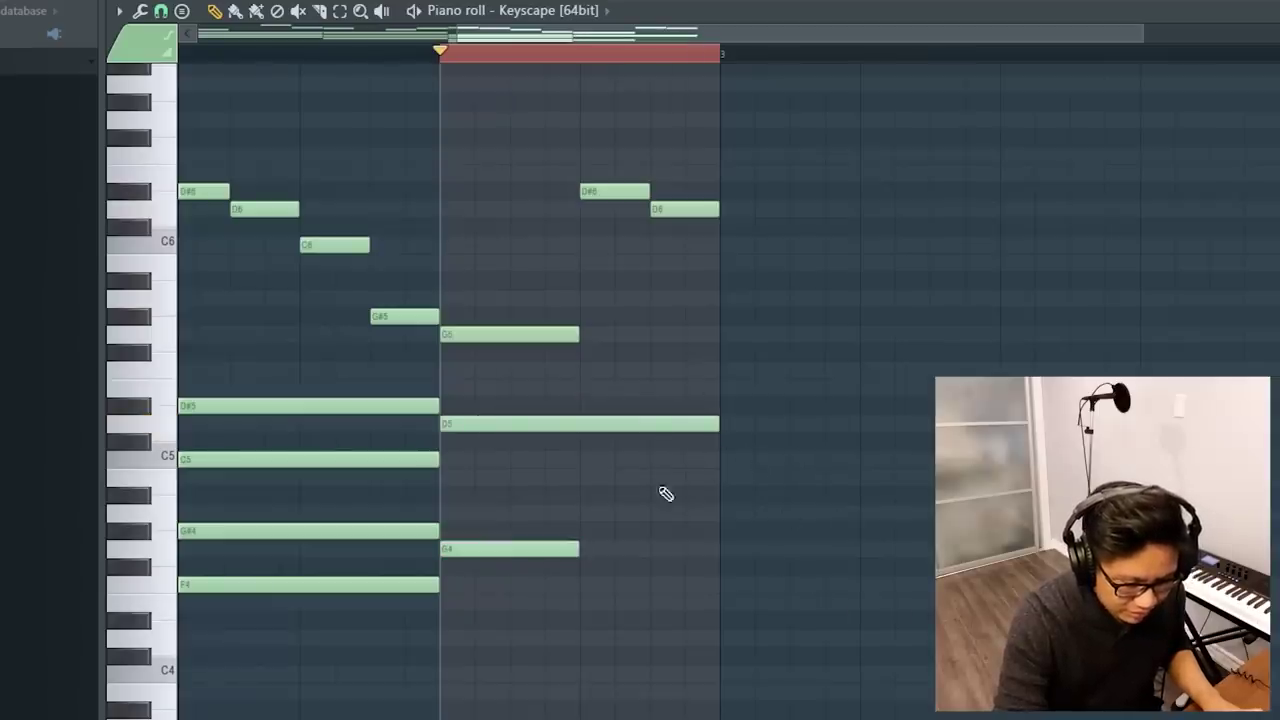
click(442, 498)
key(space)
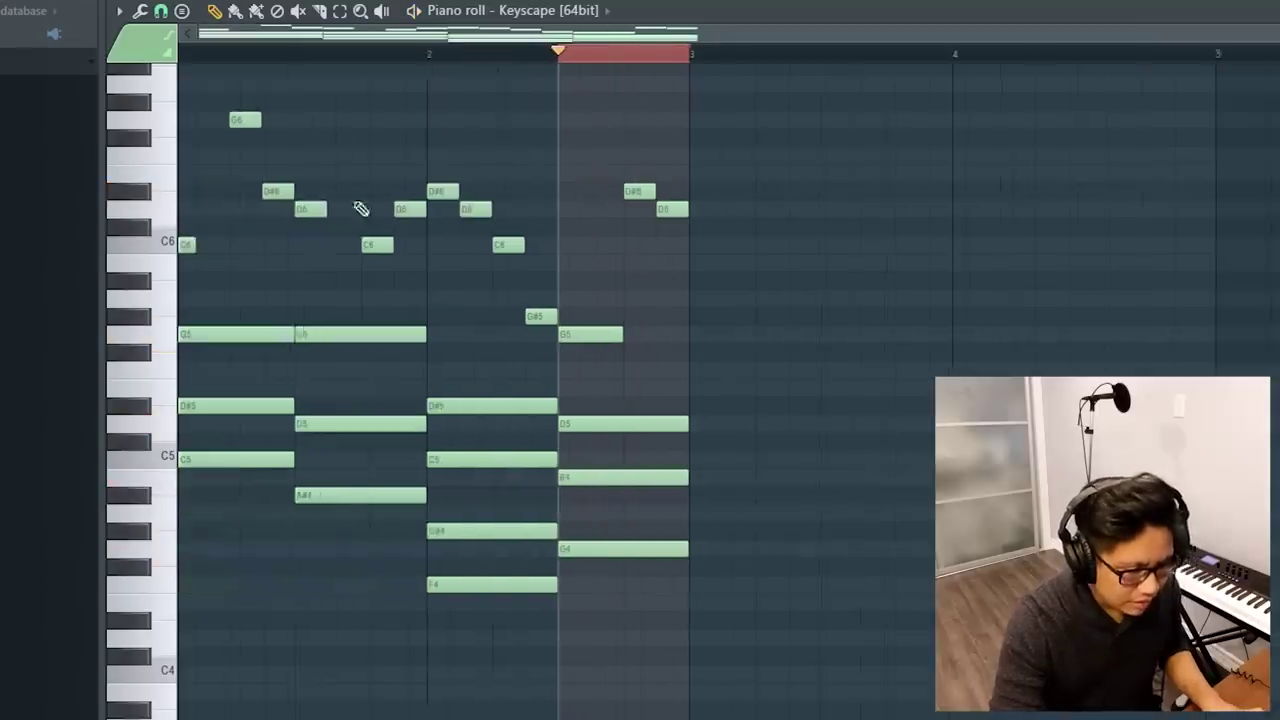
Select all melody and chord notes, with the time selection spanning bars 1 and 2.
key(ctrl+a)
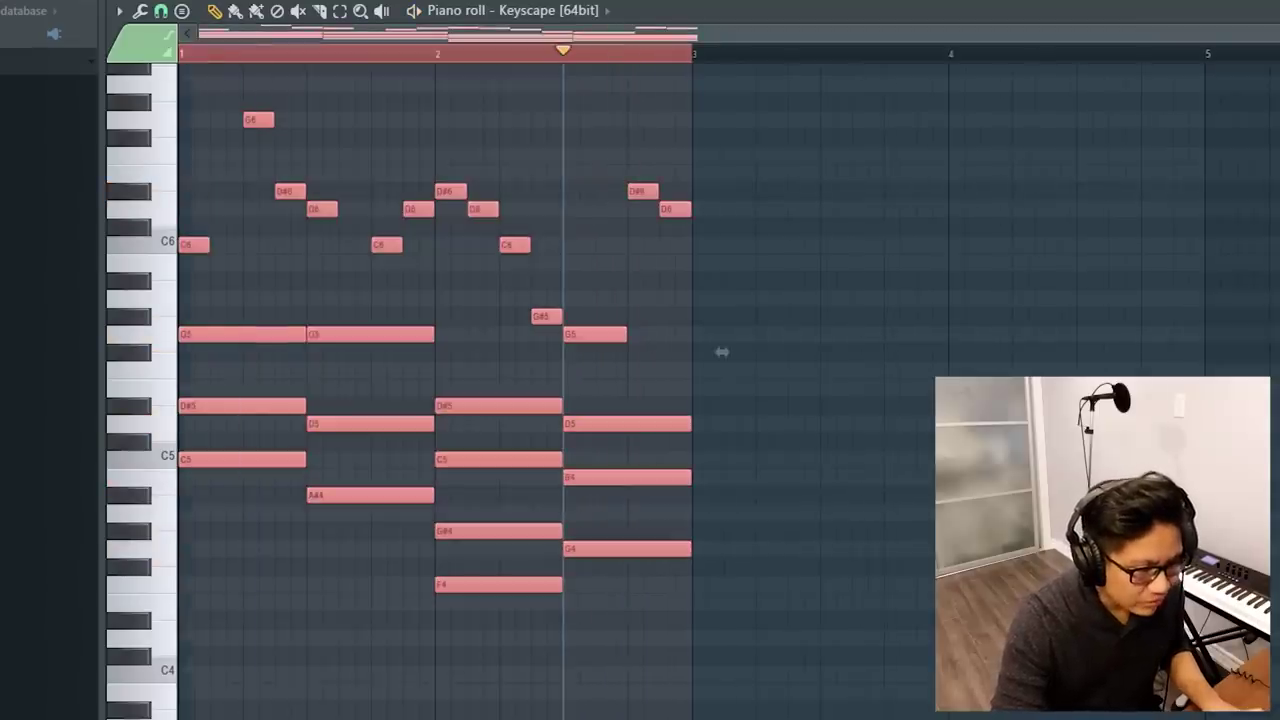
scroll(909, 269, up, 1)
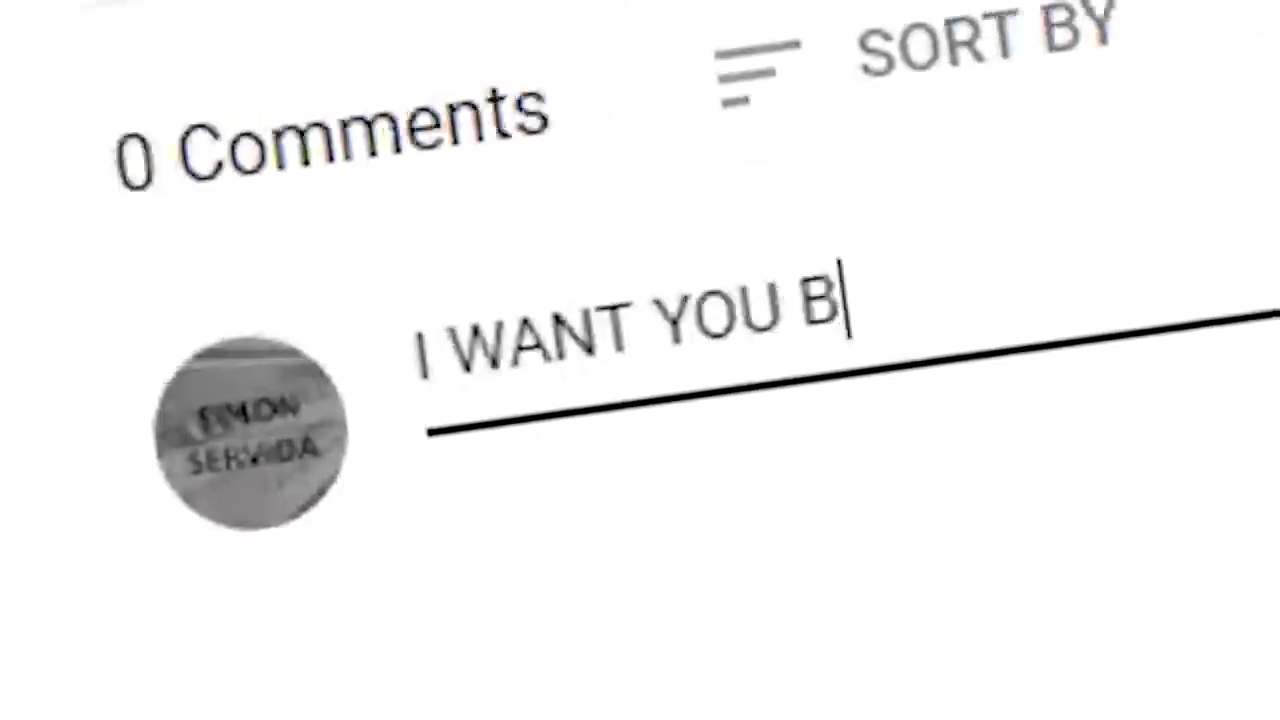
Switch to YouTube and post a public comment starting with "I WANT YOU BABIES!!!".
text(ABIES!!!OASNOSAJNOSFN)
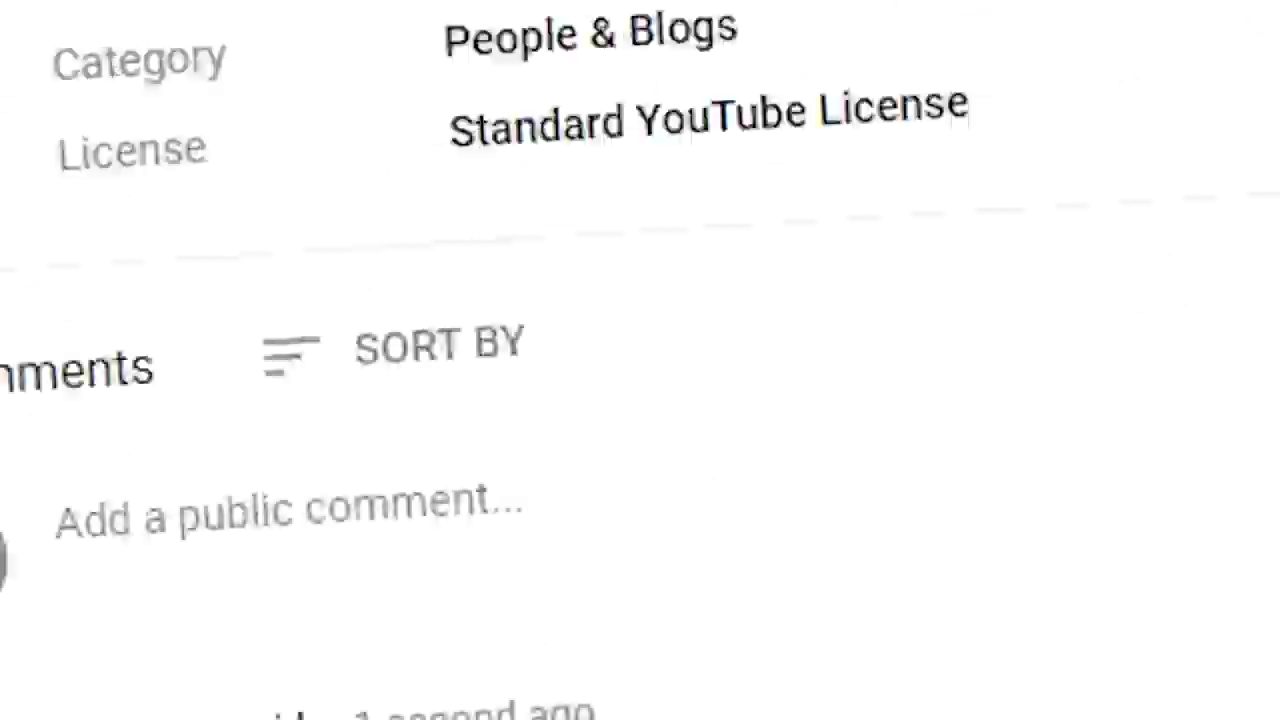